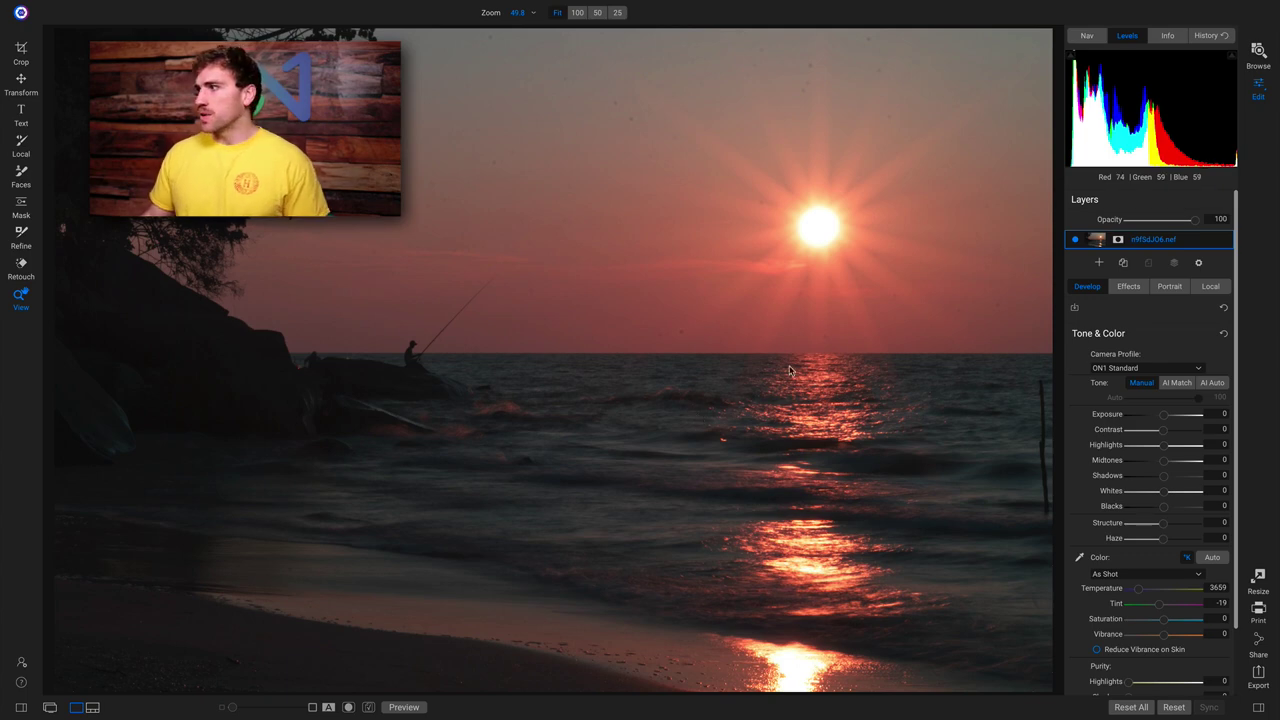
Step: Lower the sunset beach photo's Blacks to -3 in Tone & Color
{"action": "left_click", "coordinate": [1162, 510]}
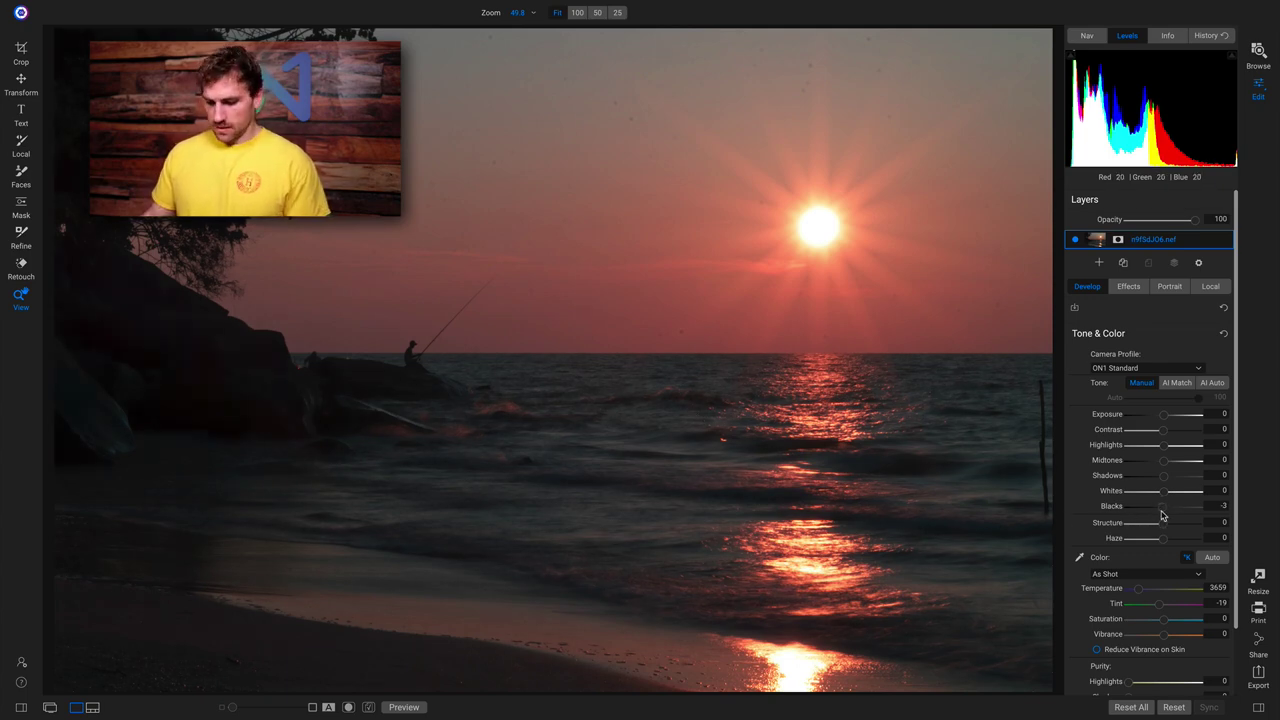
Step: With clipping shown, deepen the Blacks to -10 and bring up the Effects panel
{"action": "key", "text": "j"}
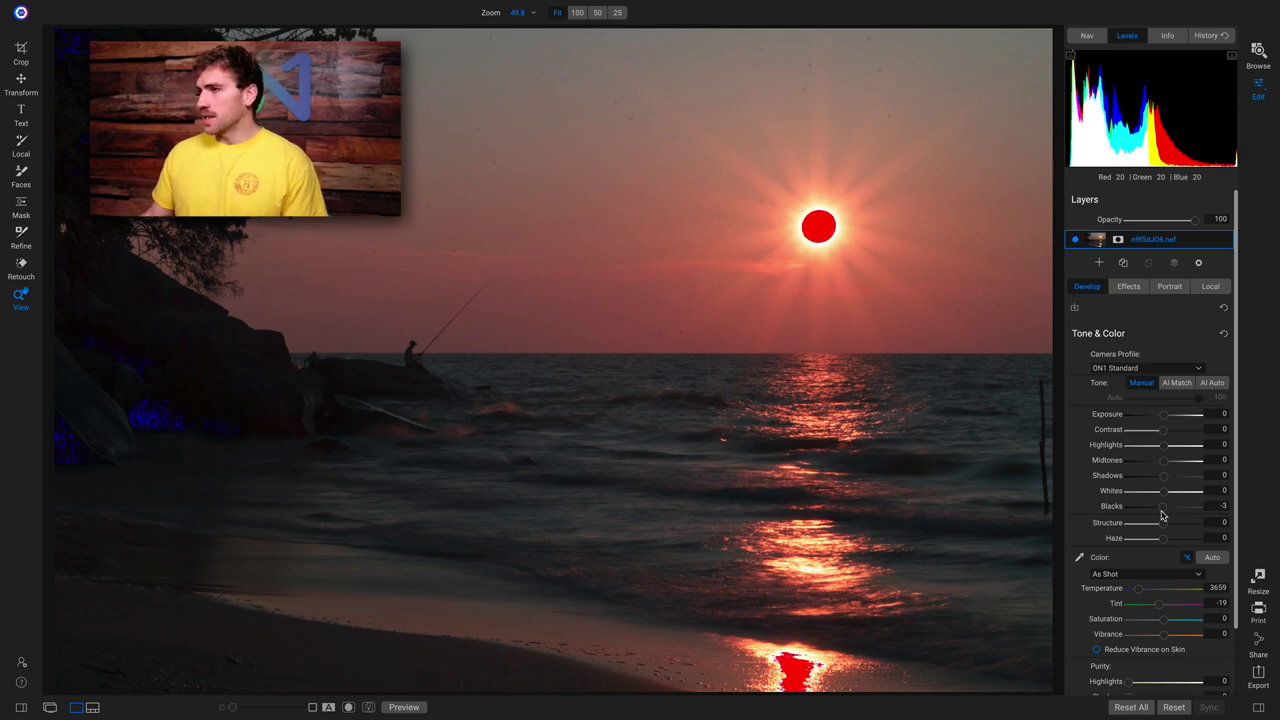
{"action": "left_click_drag", "start_coordinate": [1162, 515], "coordinate": [1159, 515]}
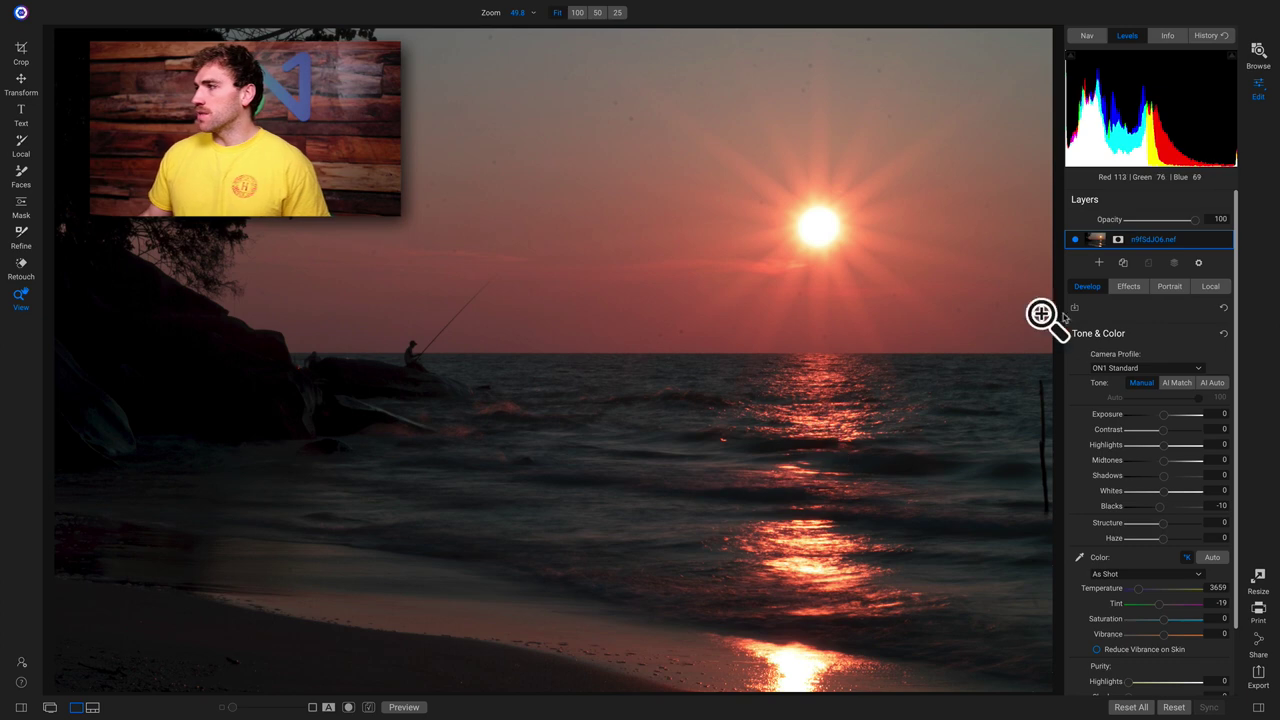
{"action": "left_click", "coordinate": [1120, 290]}
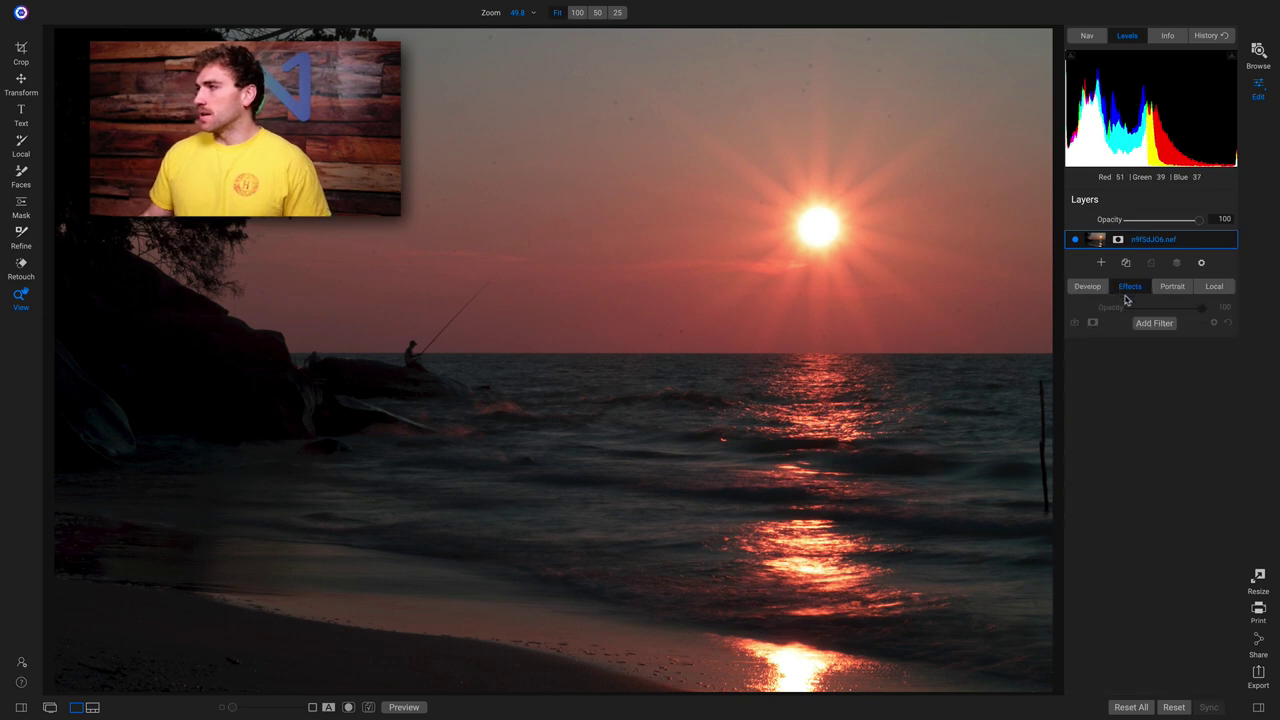
Step: Add a Curves filter set to Screen blend mode, then switch it off for comparison
{"action": "left_click", "coordinate": [1153, 323]}
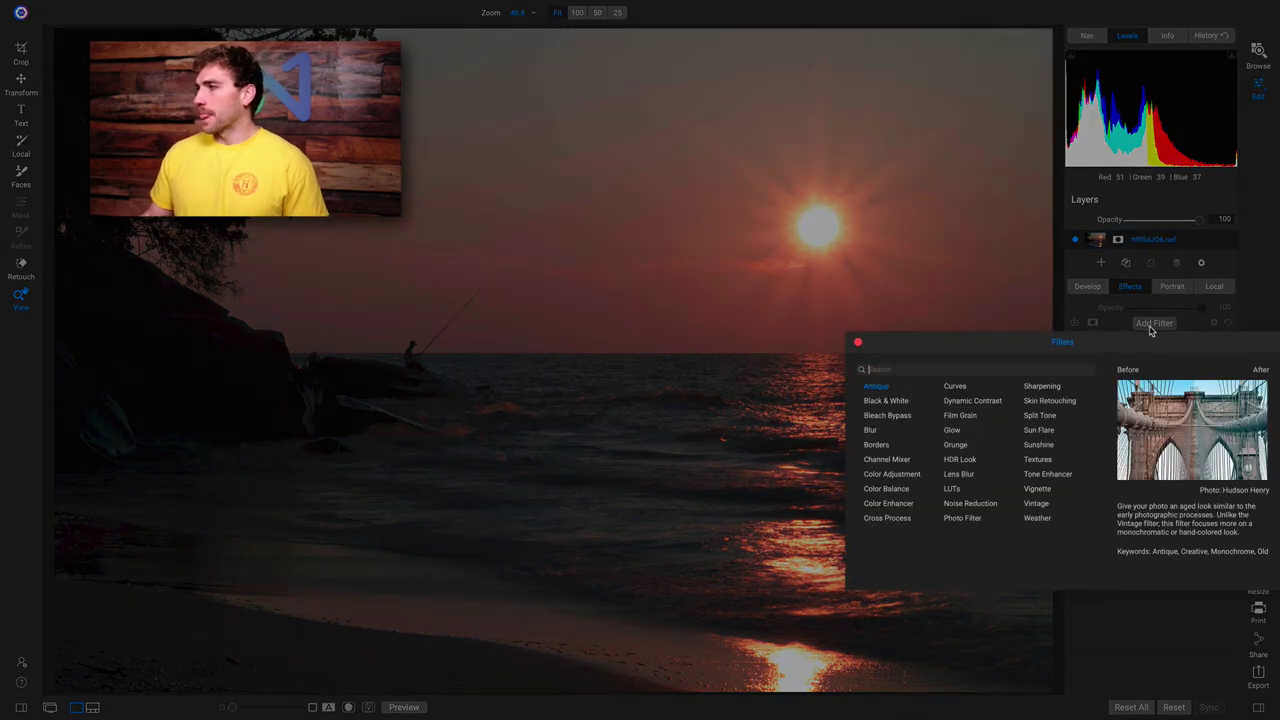
{"action": "left_click", "coordinate": [955, 386]}
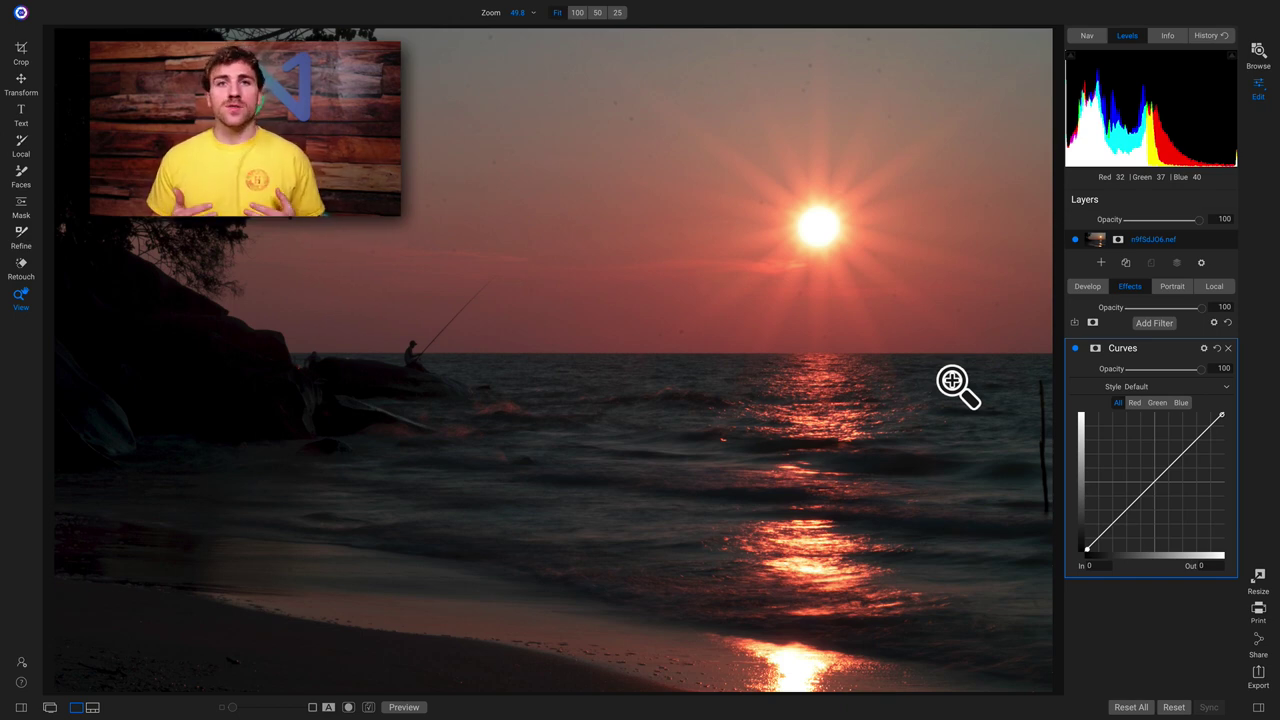
{"action": "left_click", "coordinate": [1204, 348]}
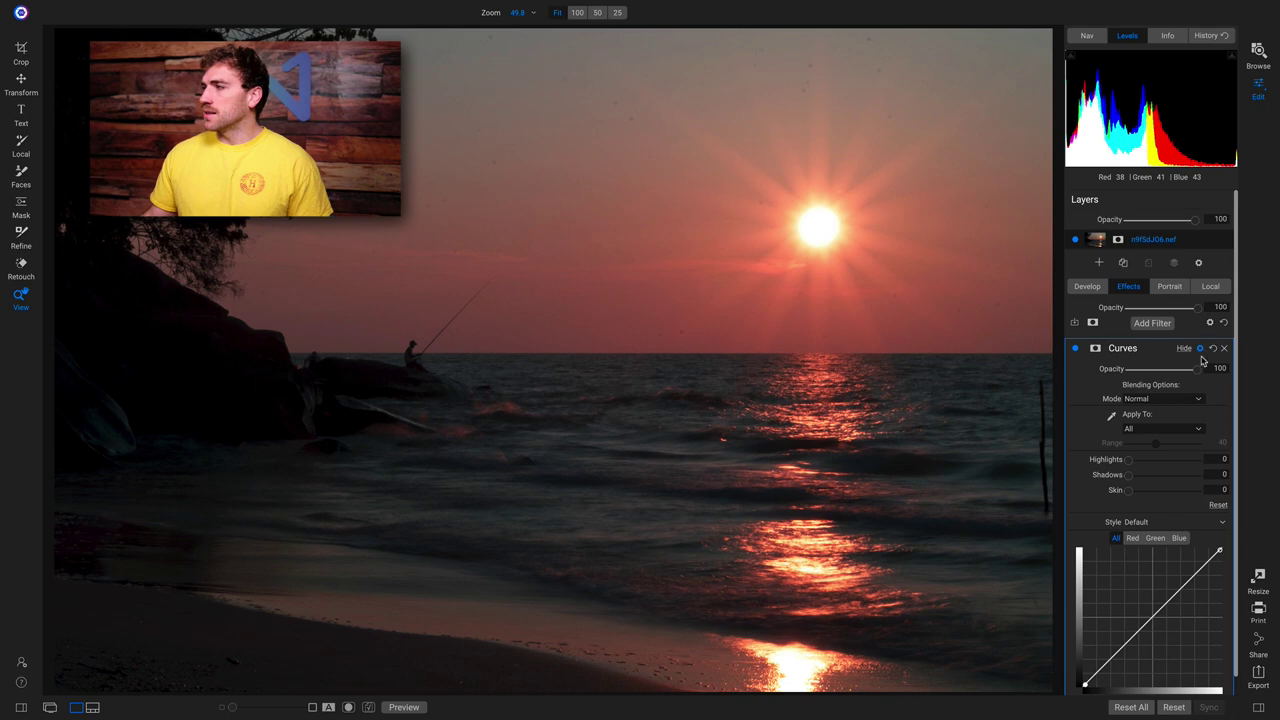
{"action": "left_click", "coordinate": [1153, 399]}
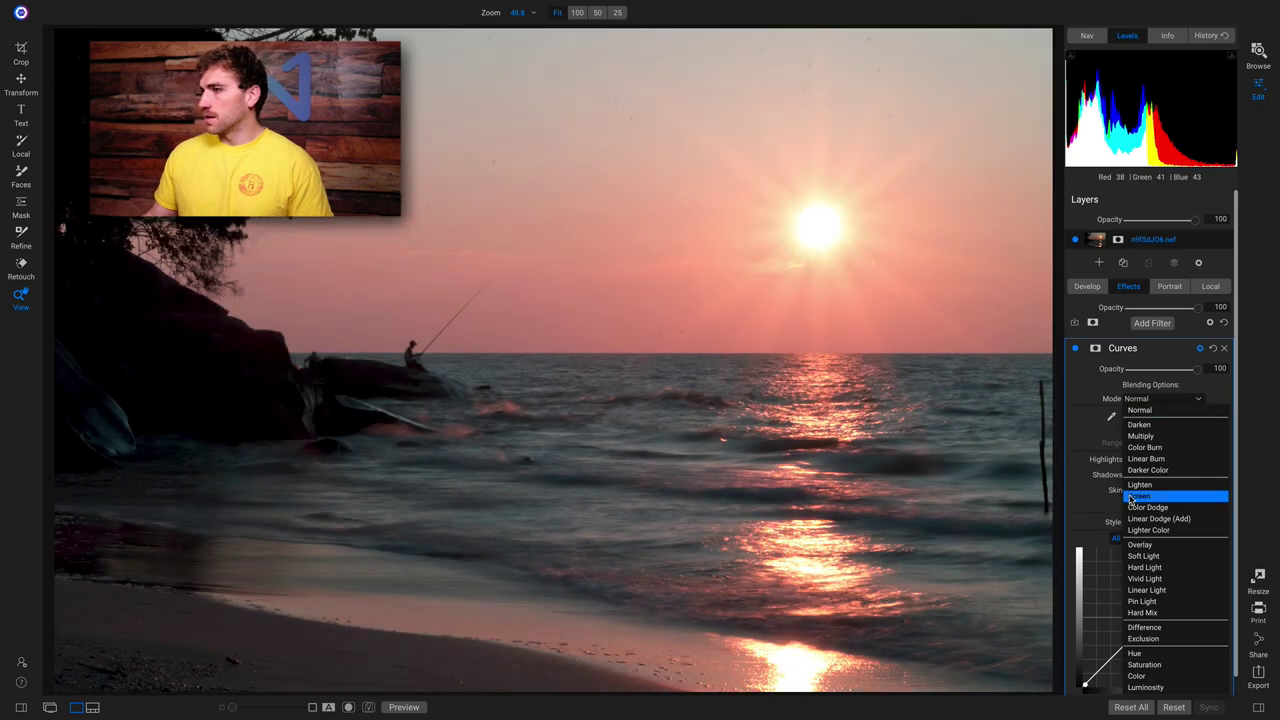
{"action": "left_click", "coordinate": [1130, 497]}
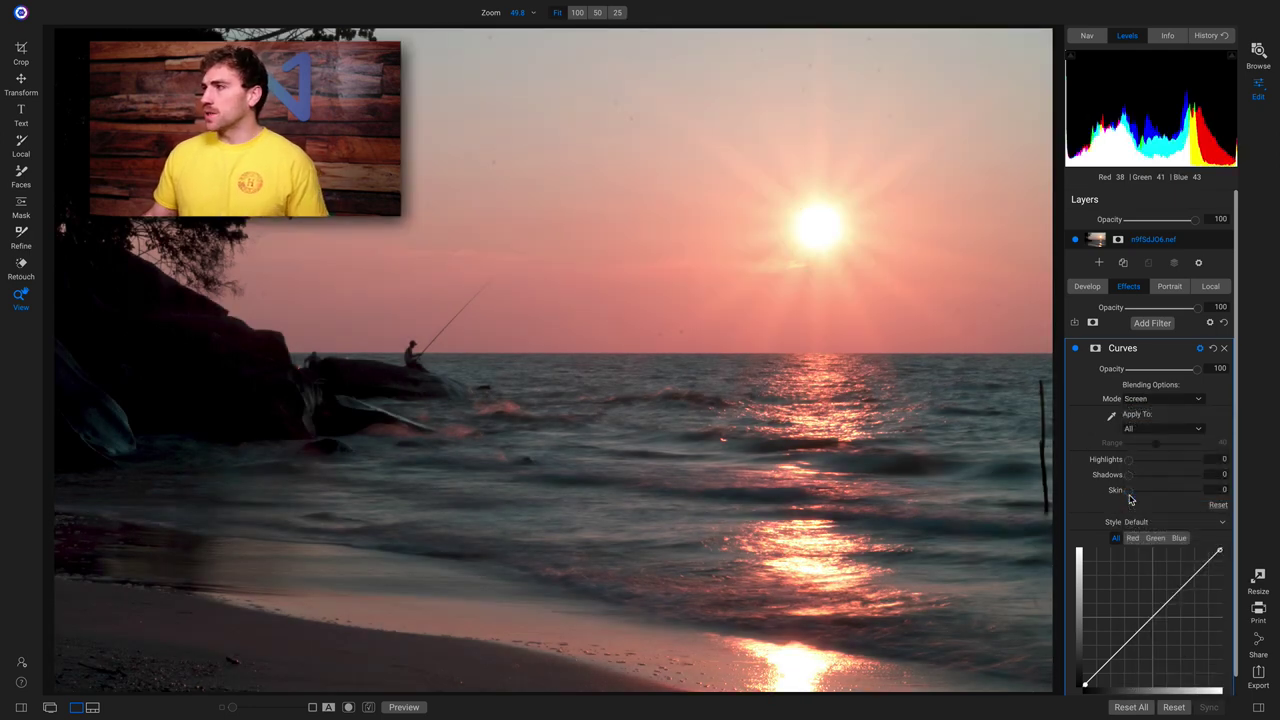
{"action": "left_click", "coordinate": [1076, 349]}
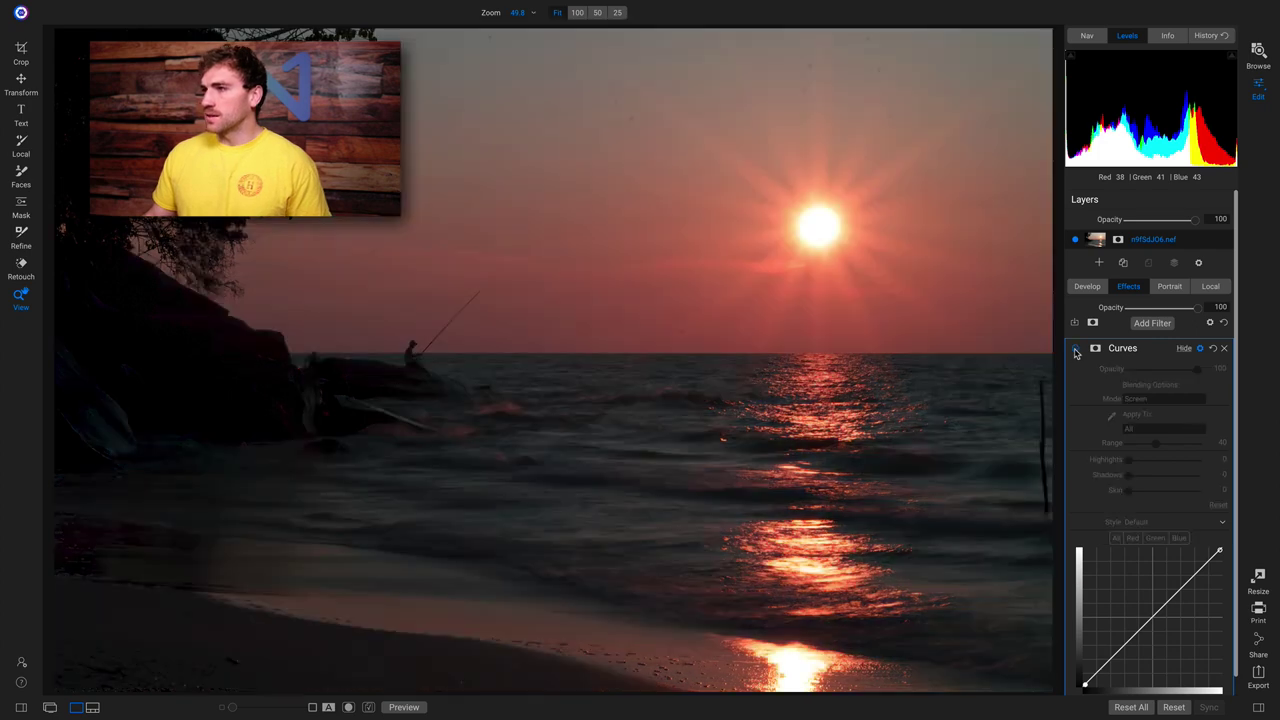
Step: Re-enable the Curves filter and lift its midpoint upward to brighten the beach
{"action": "left_click", "coordinate": [1076, 349]}
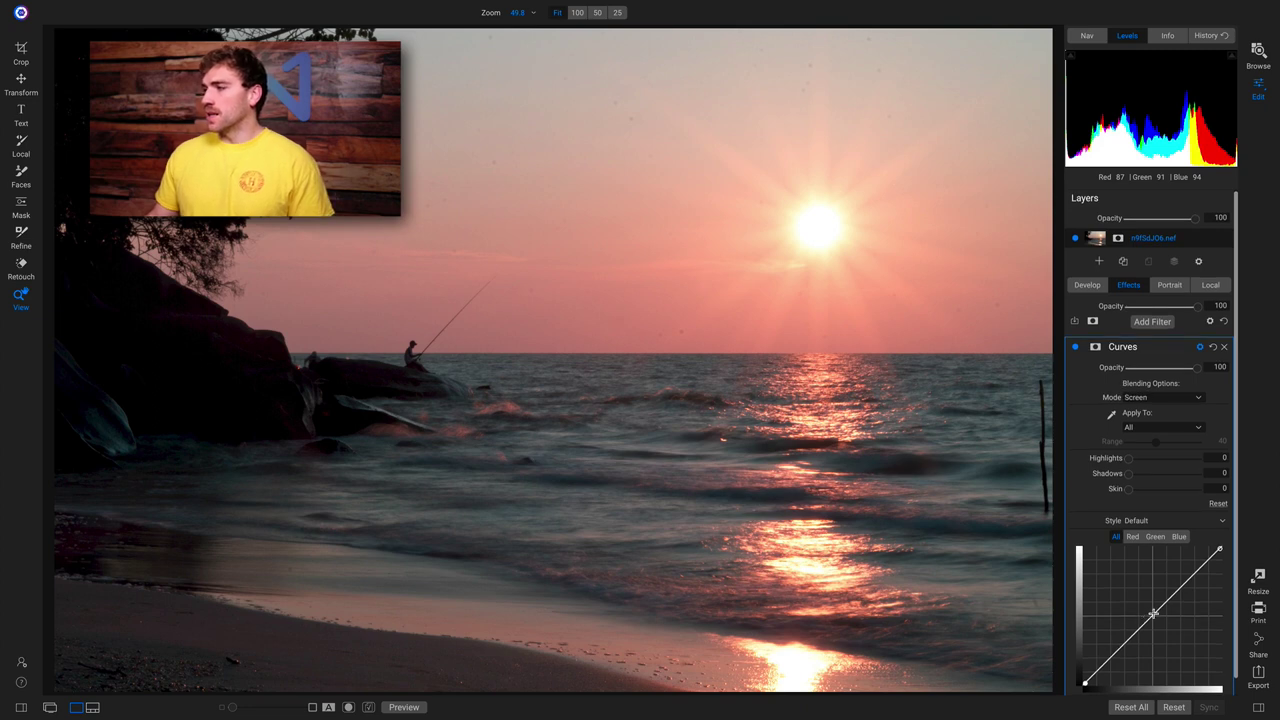
{"action": "left_click_drag", "start_coordinate": [1153, 614], "coordinate": [1170, 635]}
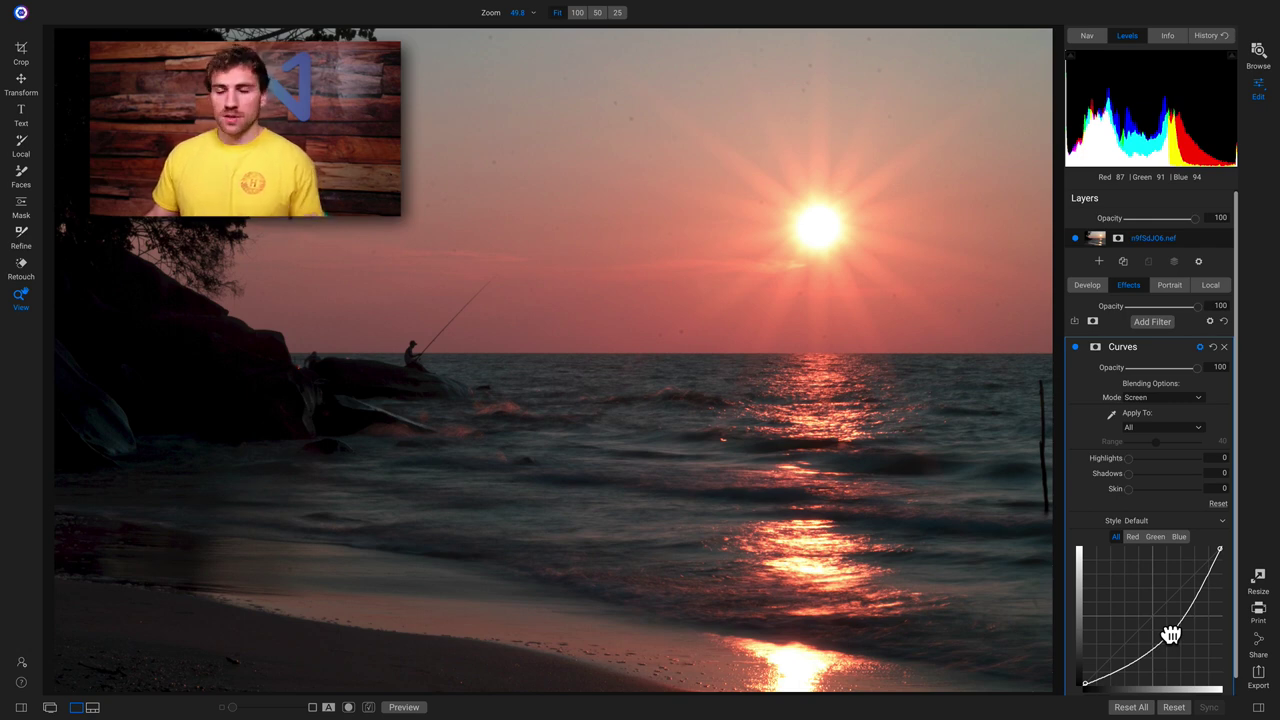
{"action": "left_click_drag", "start_coordinate": [1170, 635], "coordinate": [1179, 588]}
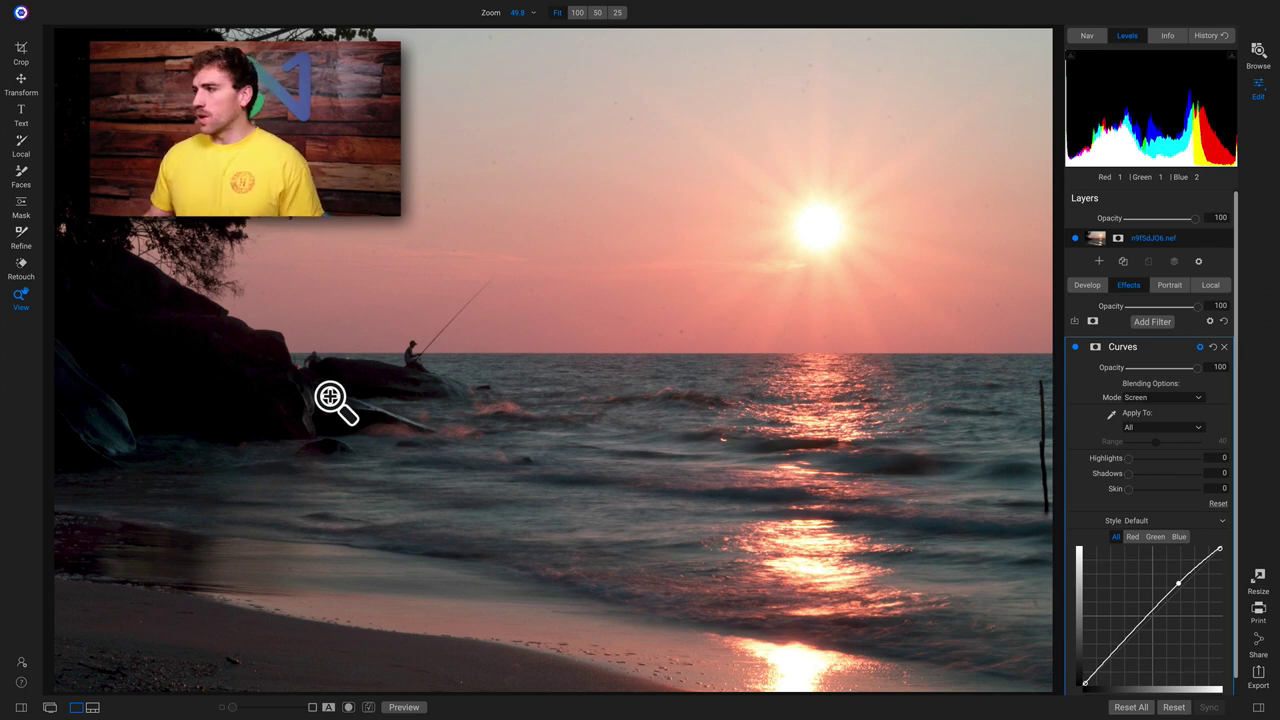
{"action": "left_click", "coordinate": [1080, 289]}
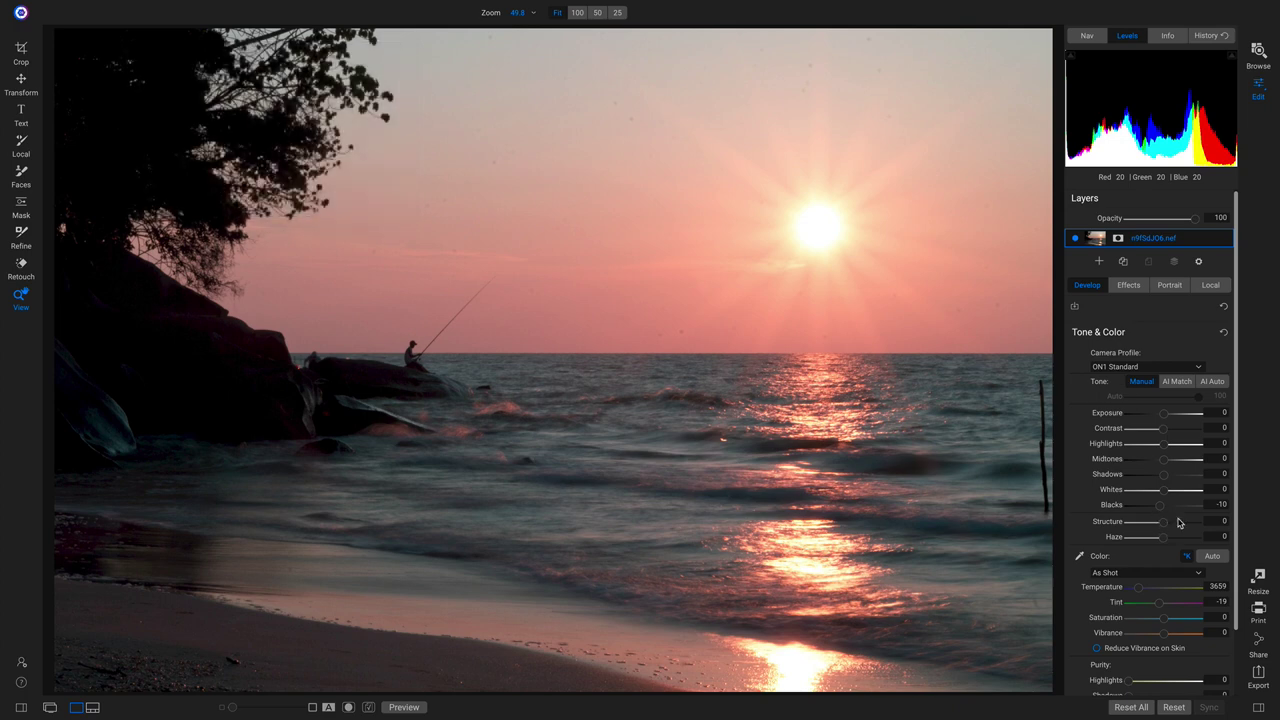
Step: Reset the Blacks to 0, then set them to -5 and return to the Curves filter
{"action": "double_click", "coordinate": [1117, 506]}
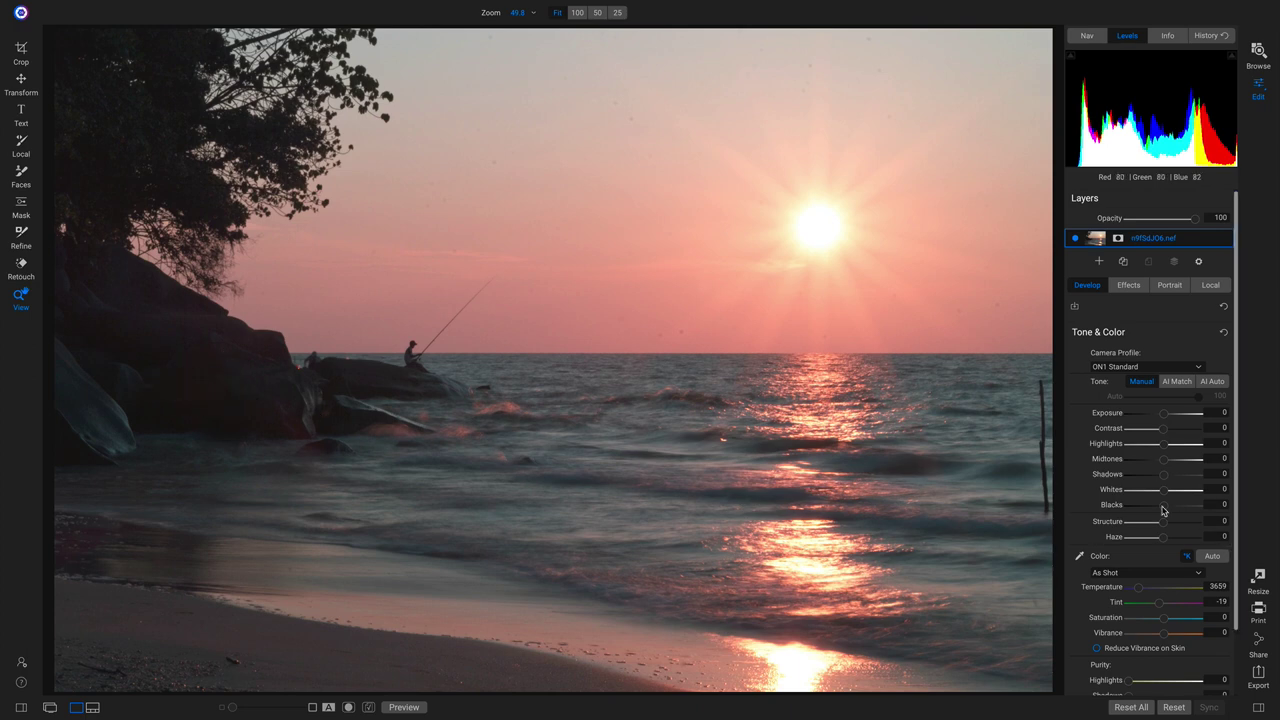
{"action": "left_click_drag", "start_coordinate": [1163, 511], "coordinate": [1161, 511]}
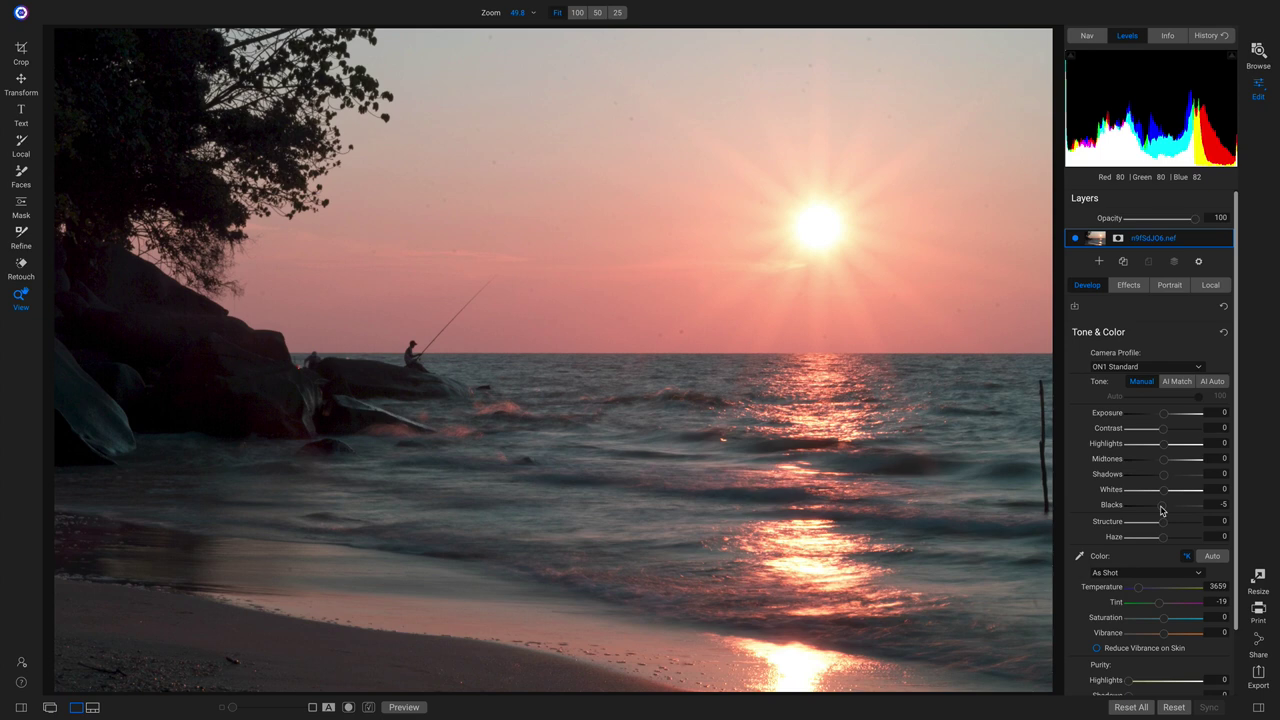
{"action": "left_click", "coordinate": [1128, 285]}
Step: Pull the curve's low end down and raise its upper point for contrast, comparing on/off
{"action": "scroll", "coordinate": [1145, 525], "scroll_direction": "down", "scroll_amount": 1}
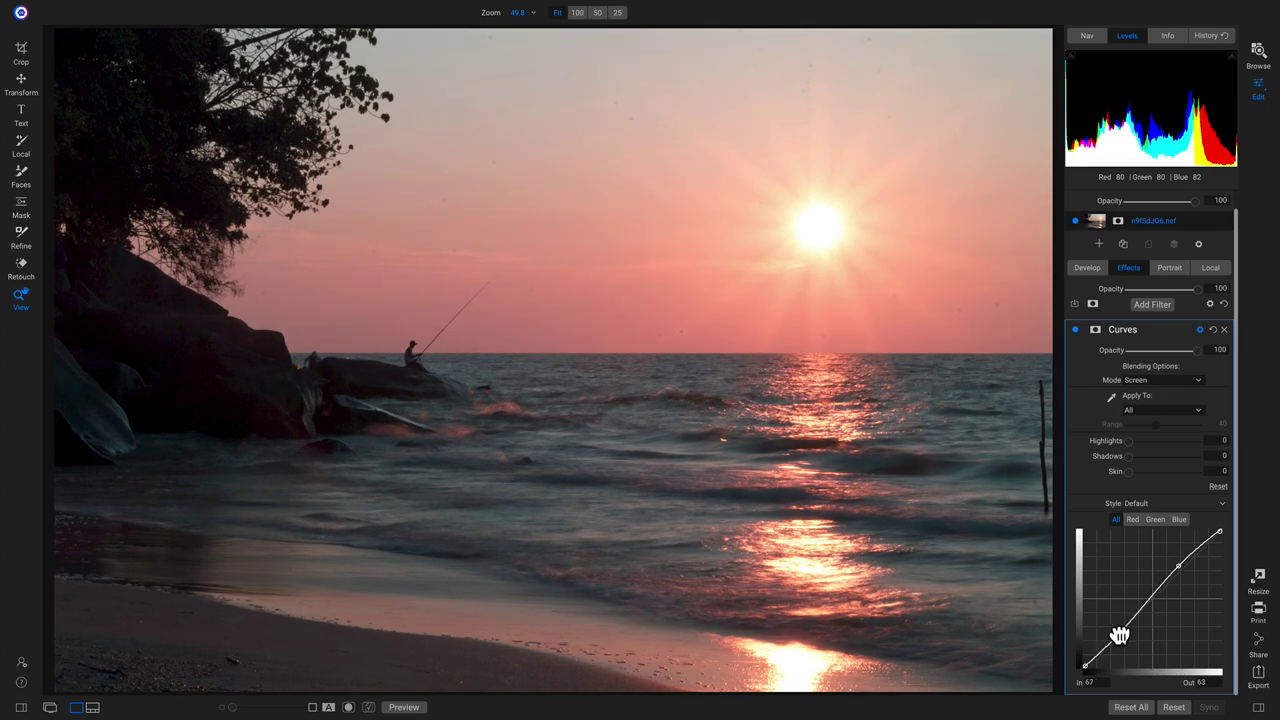
{"action": "mouse_move", "coordinate": [1115, 634]}
{"action": "left_mouse_down"}
{"action": "mouse_move", "coordinate": [1117, 602]}
{"action": "mouse_move", "coordinate": [1124, 642]}
{"action": "left_mouse_up"}
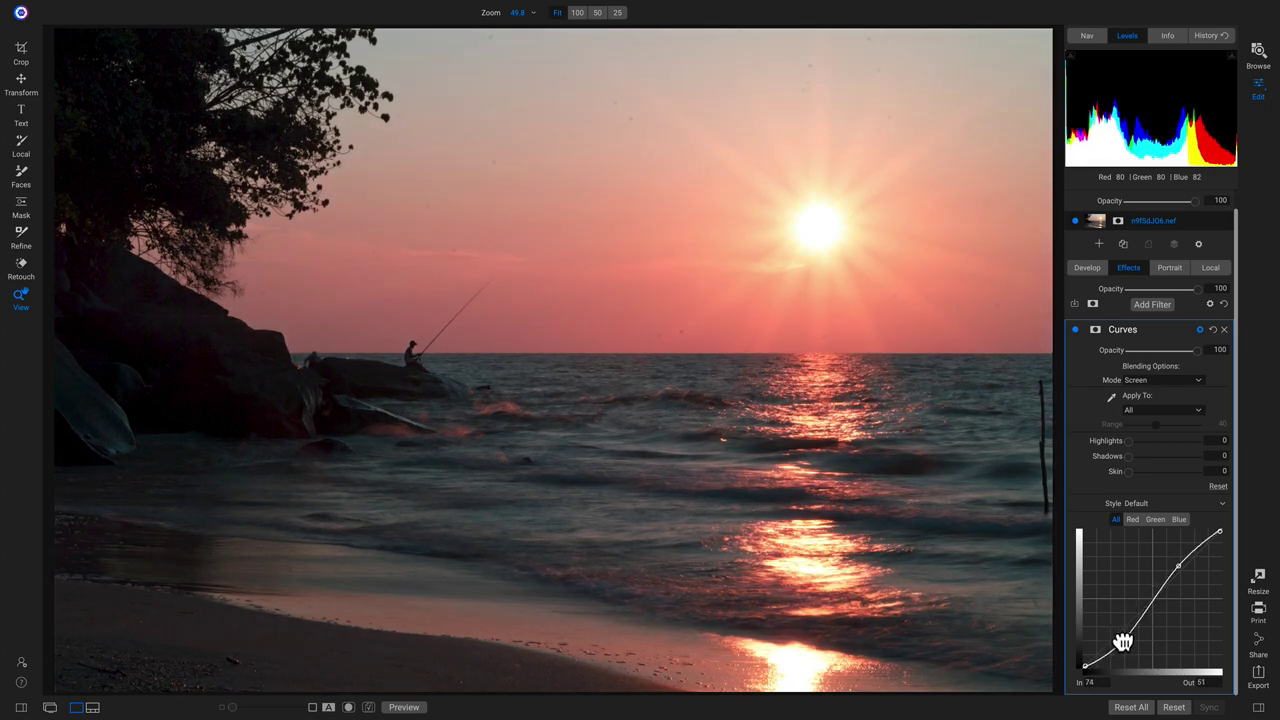
{"action": "left_click_drag", "start_coordinate": [1178, 566], "coordinate": [1181, 560]}
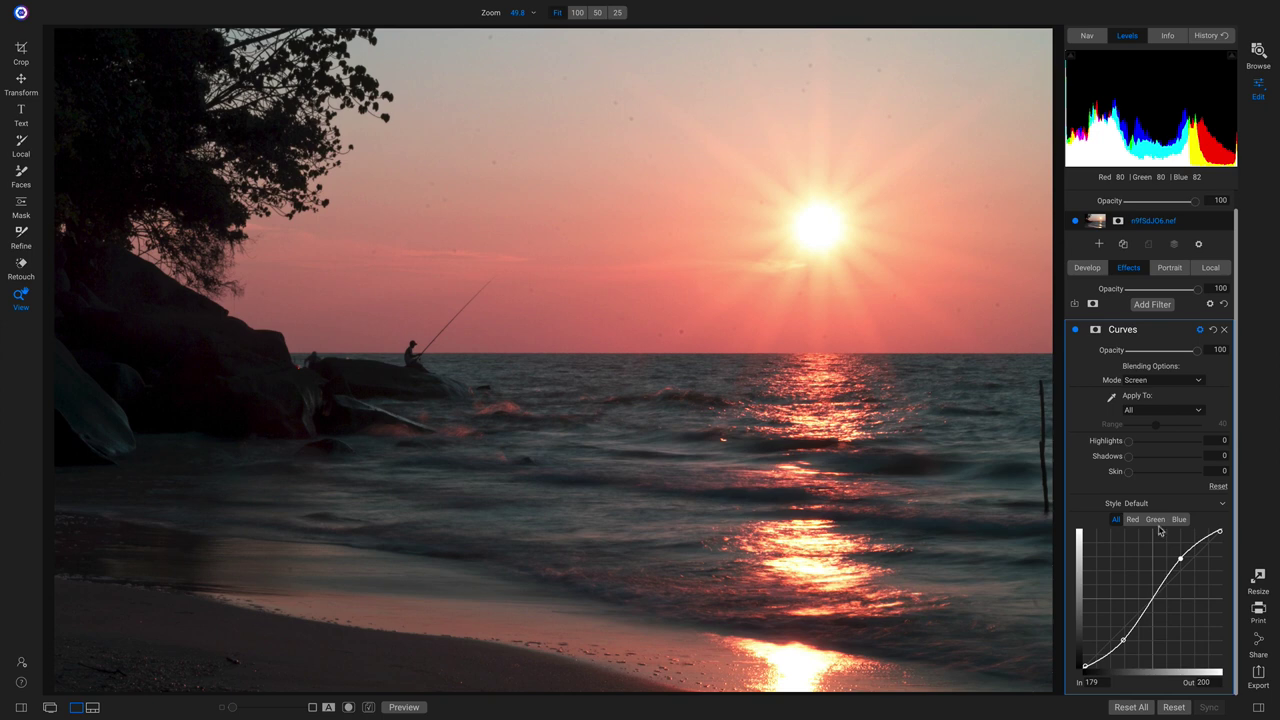
{"action": "left_click", "coordinate": [1076, 331]}
{"action": "left_click", "coordinate": [1076, 331]}
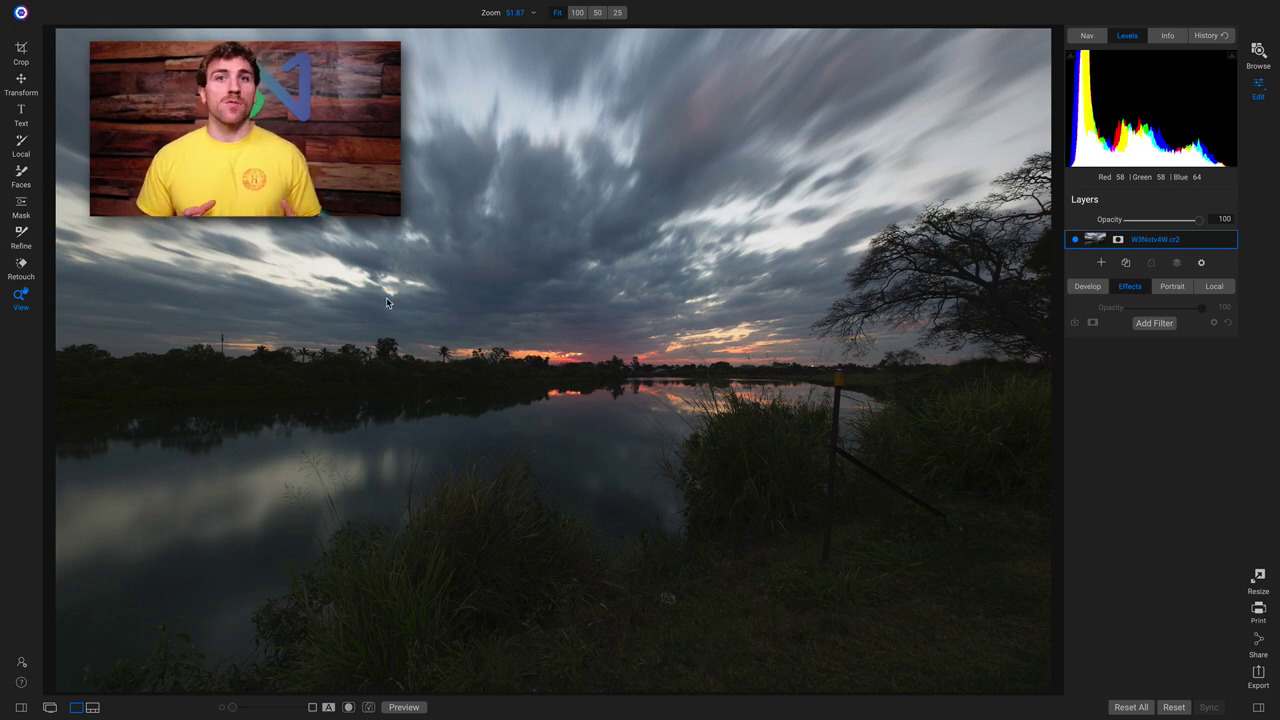
{"action": "left_click", "coordinate": [1091, 288]}
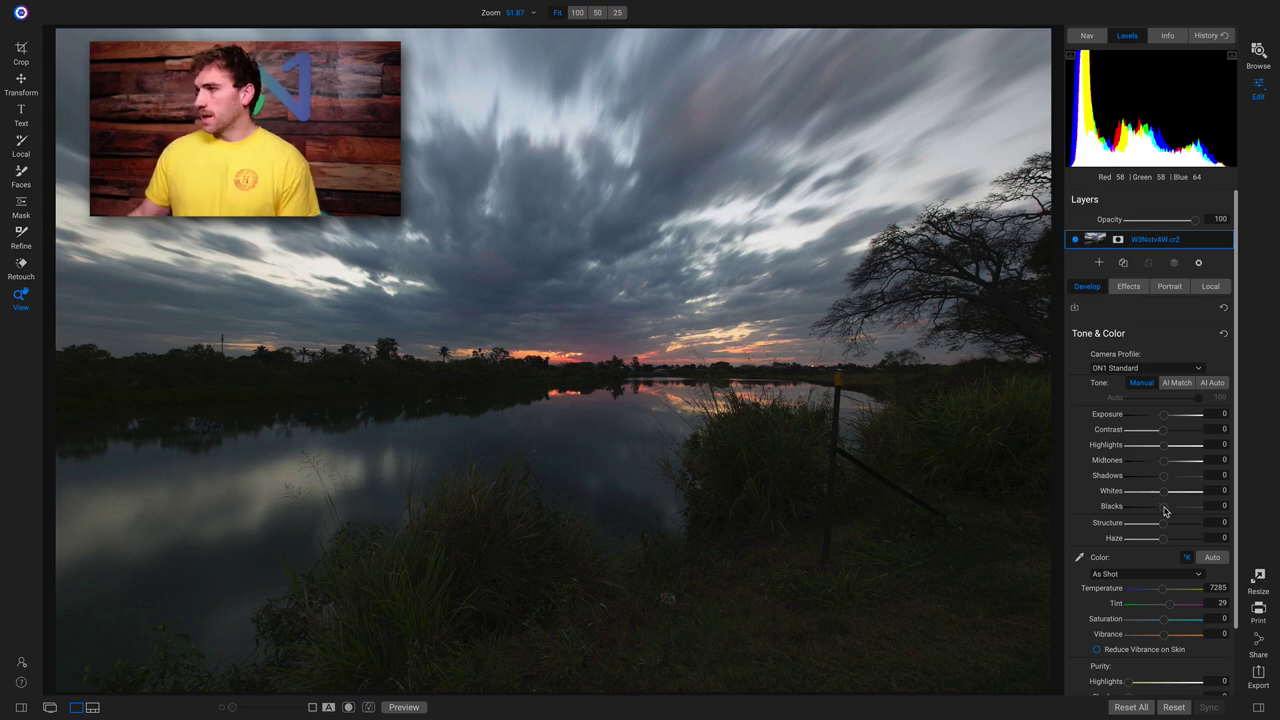
Step: Darken the lake photo's Blacks to -16
{"action": "left_click_drag", "start_coordinate": [1160, 512], "coordinate": [1157, 512]}
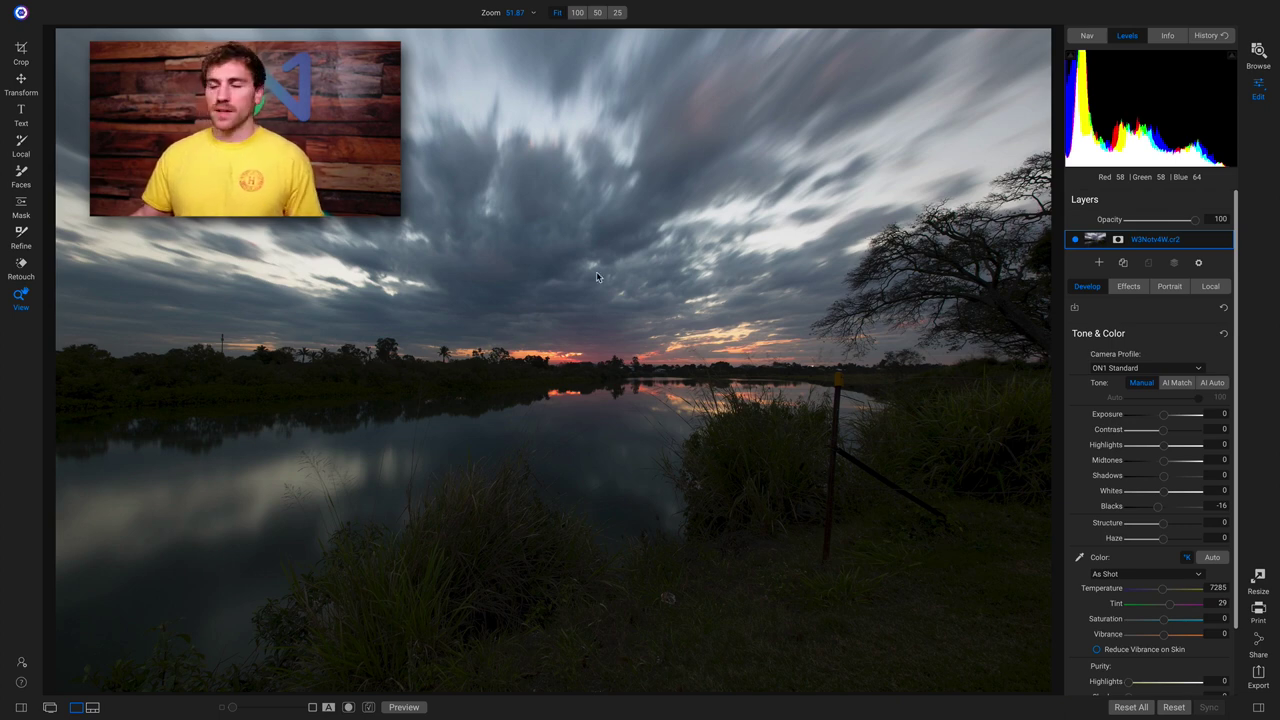
Step: Add a Curves filter to the lake photo with Screen blend mode
{"action": "left_click", "coordinate": [1120, 288]}
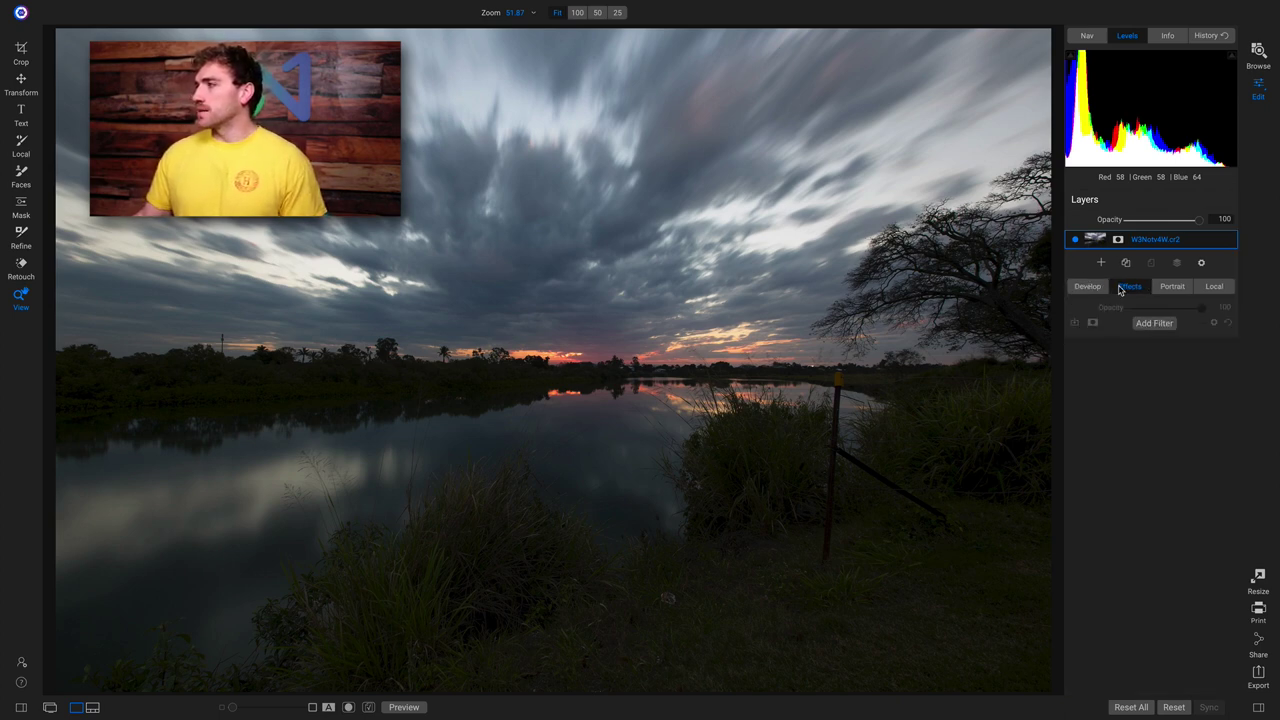
{"action": "left_click", "coordinate": [1153, 323]}
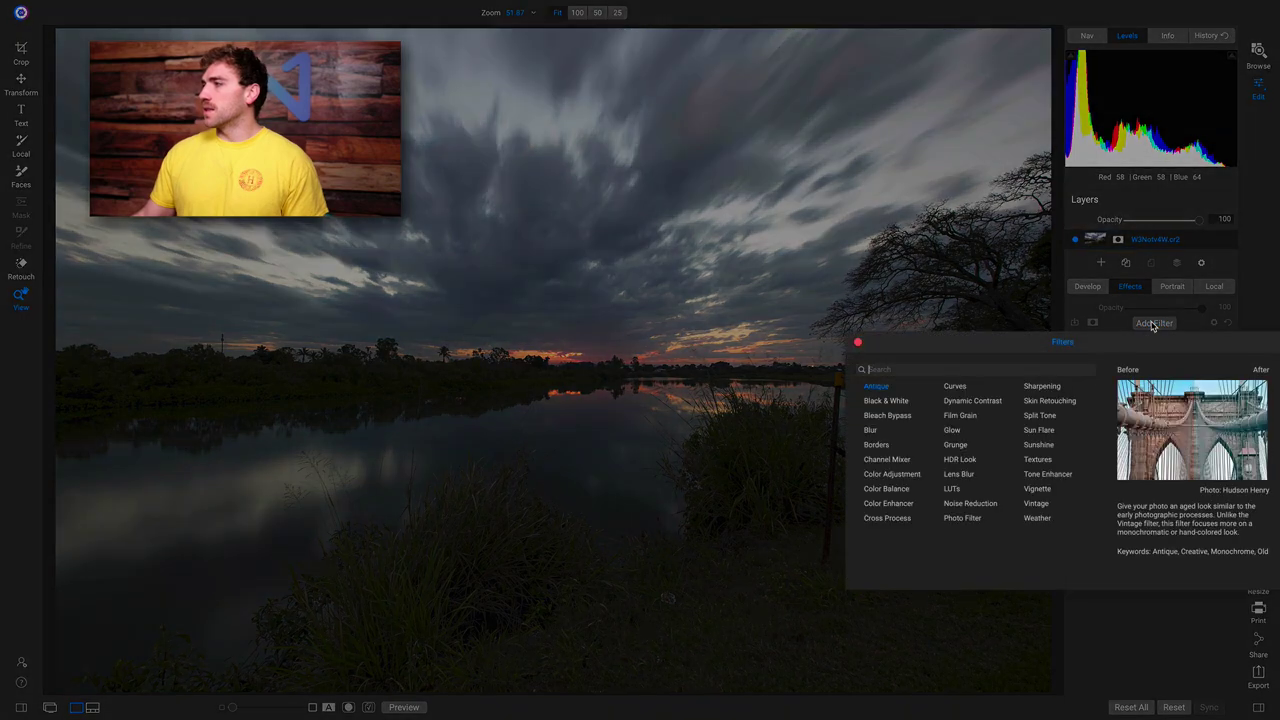
{"action": "left_click", "coordinate": [952, 383]}
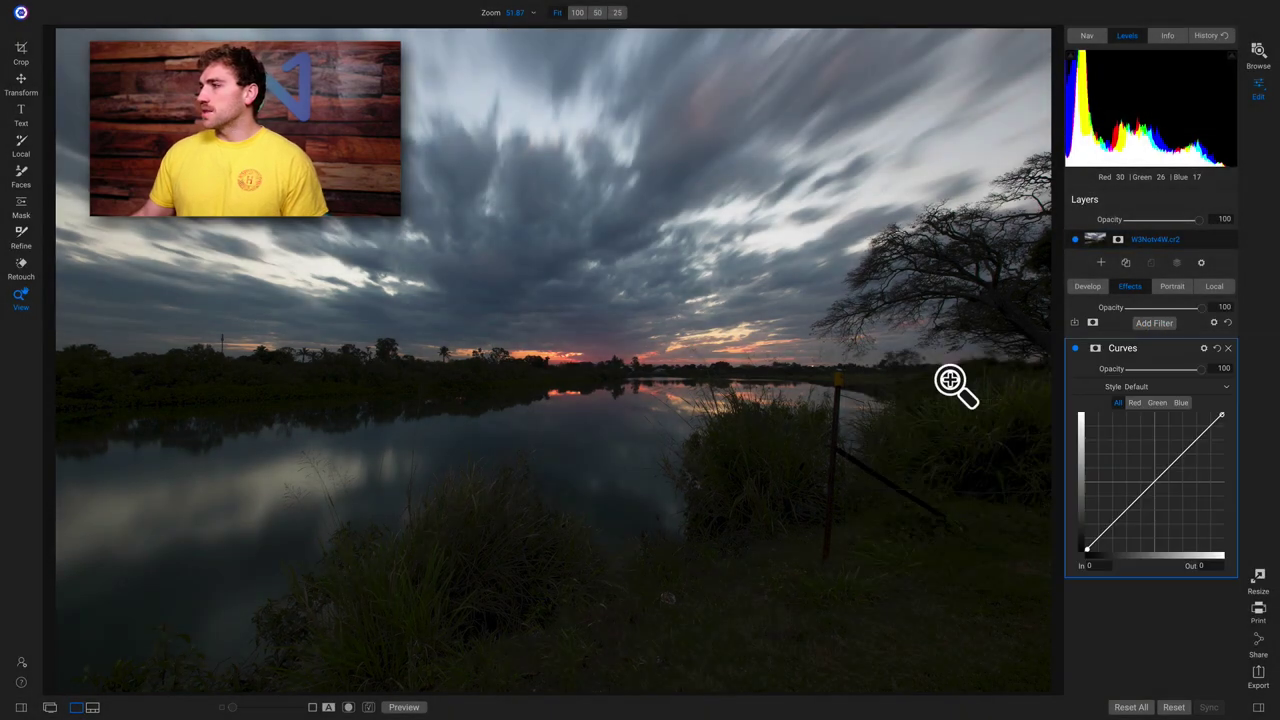
{"action": "left_click", "coordinate": [1204, 349]}
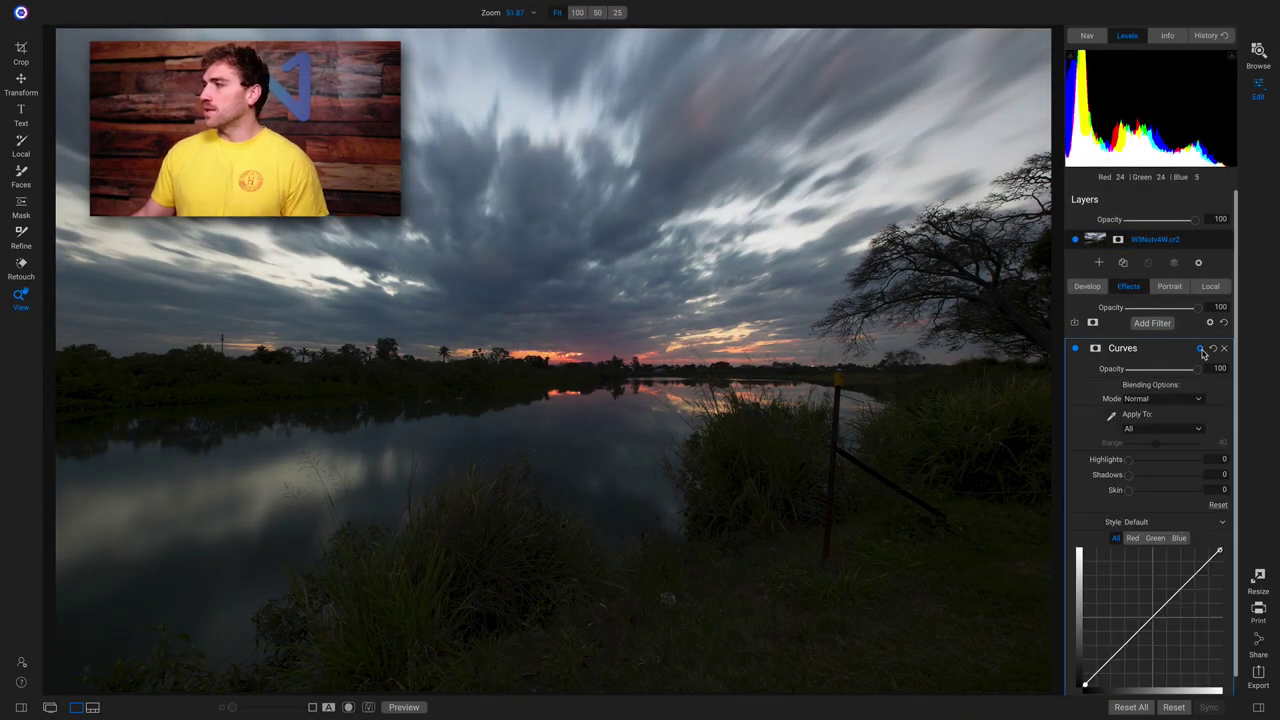
{"action": "left_click", "coordinate": [1150, 398]}
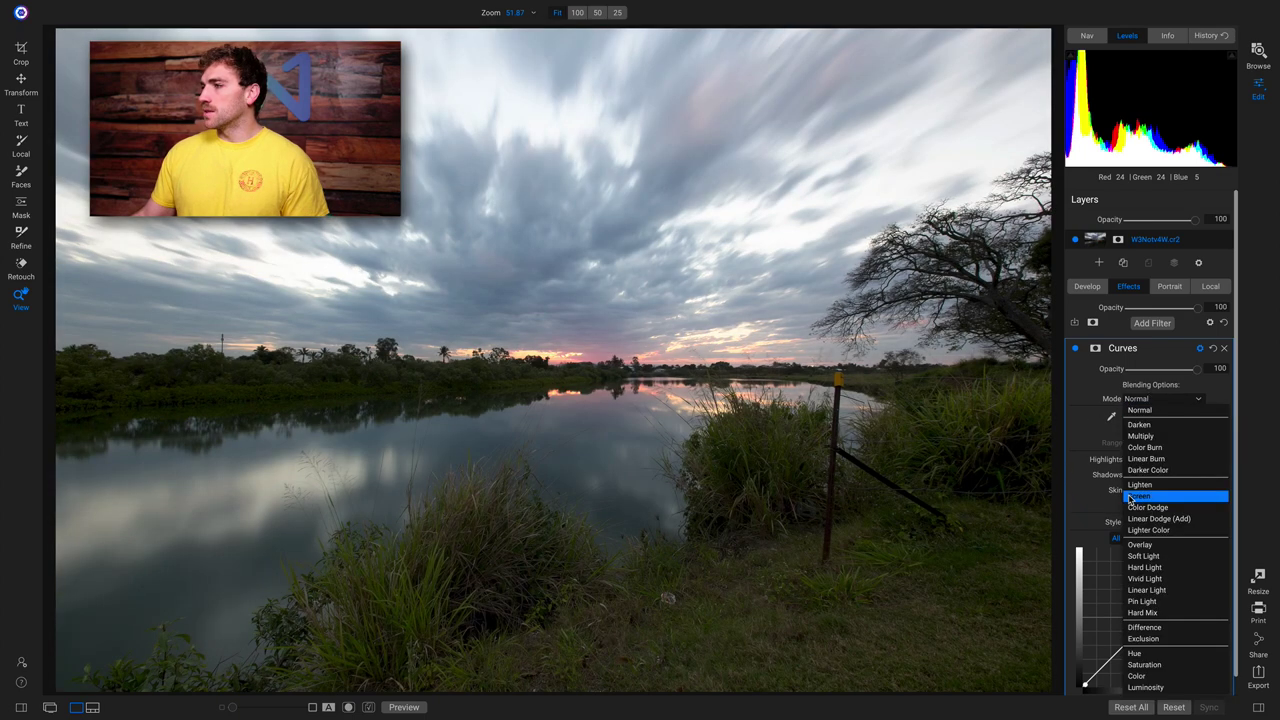
{"action": "left_click", "coordinate": [1131, 497]}
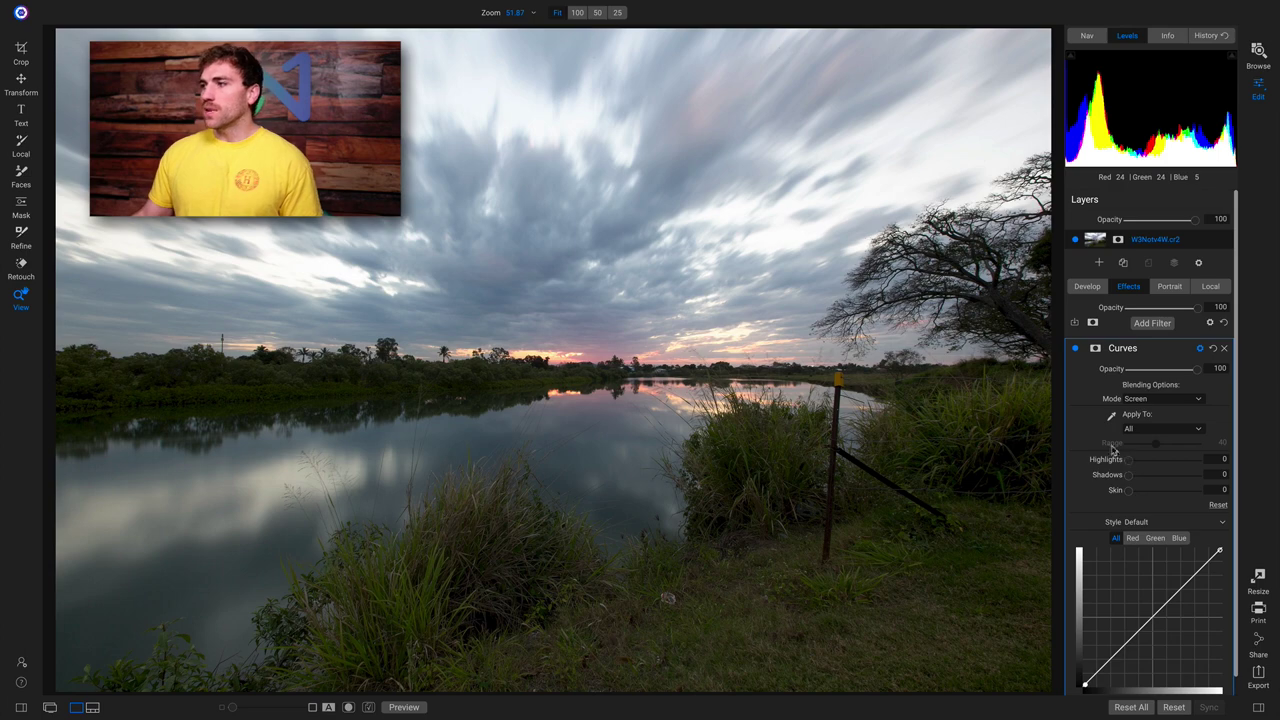
Step: Toggle the Curves filter off and on to compare, leaving it enabled
{"action": "left_click", "coordinate": [1075, 350]}
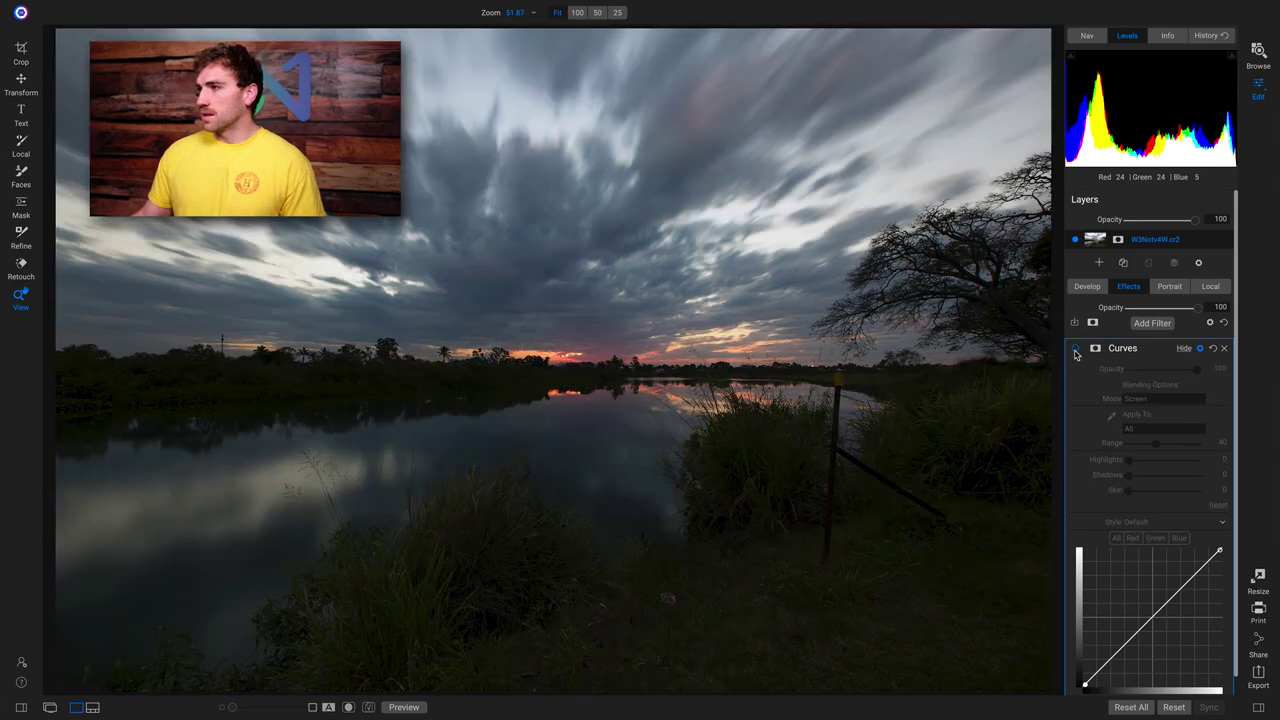
{"action": "left_click", "coordinate": [1075, 350]}
{"action": "left_click", "coordinate": [1075, 350]}
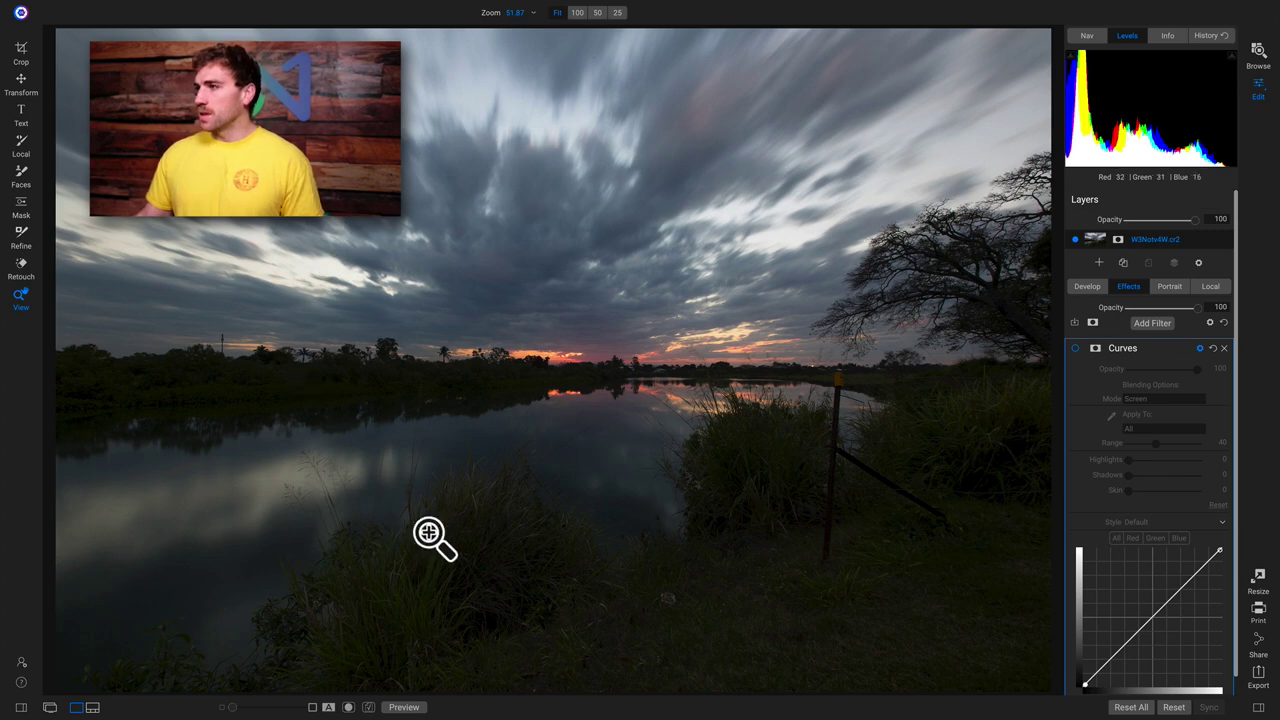
{"action": "left_click", "coordinate": [1075, 350]}
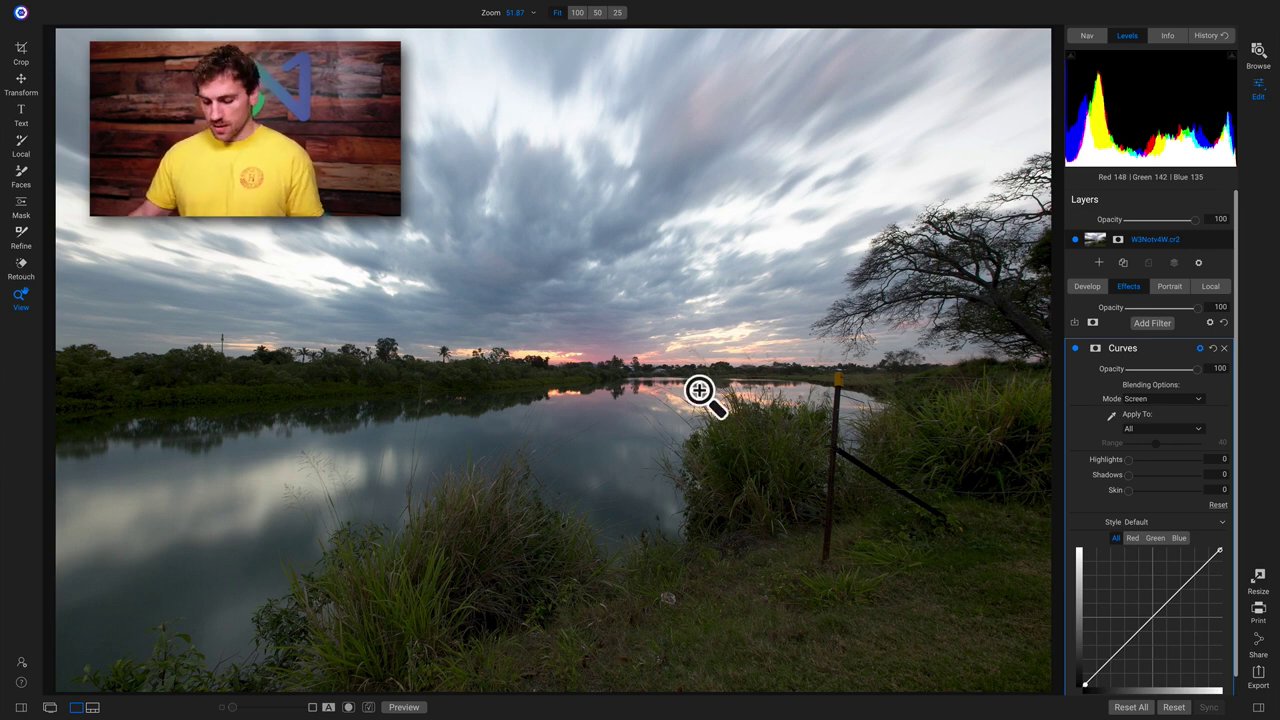
Step: Place a gradient mask at the horizon, nudge it lower, widen its feather, and compare
{"action": "key", "text": "b"}
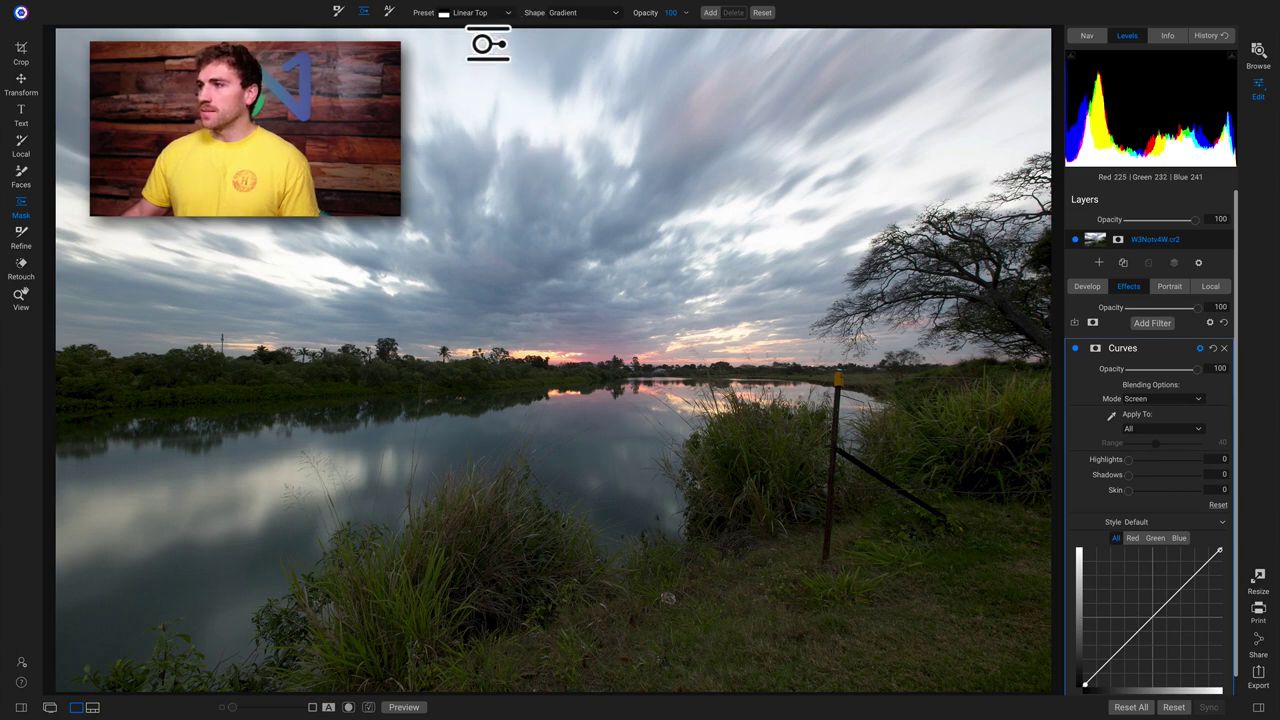
{"action": "left_click", "coordinate": [492, 367]}
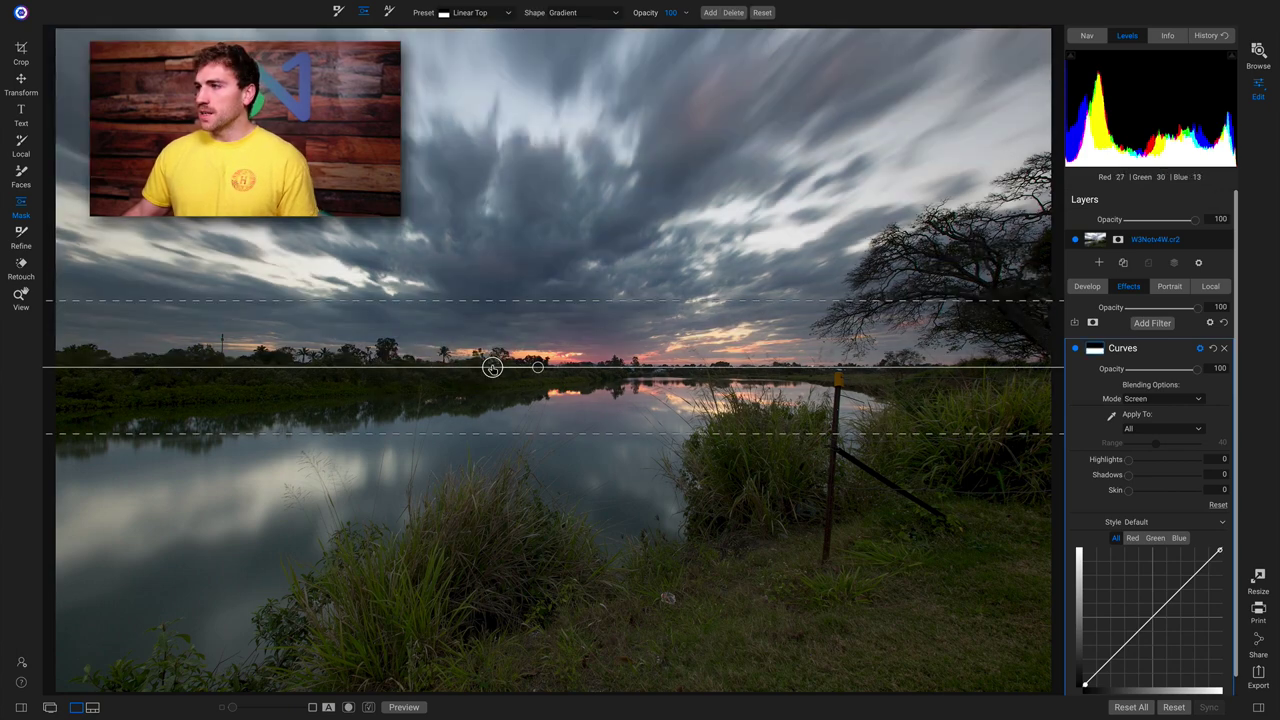
{"action": "left_click_drag", "start_coordinate": [491, 367], "coordinate": [488, 375]}
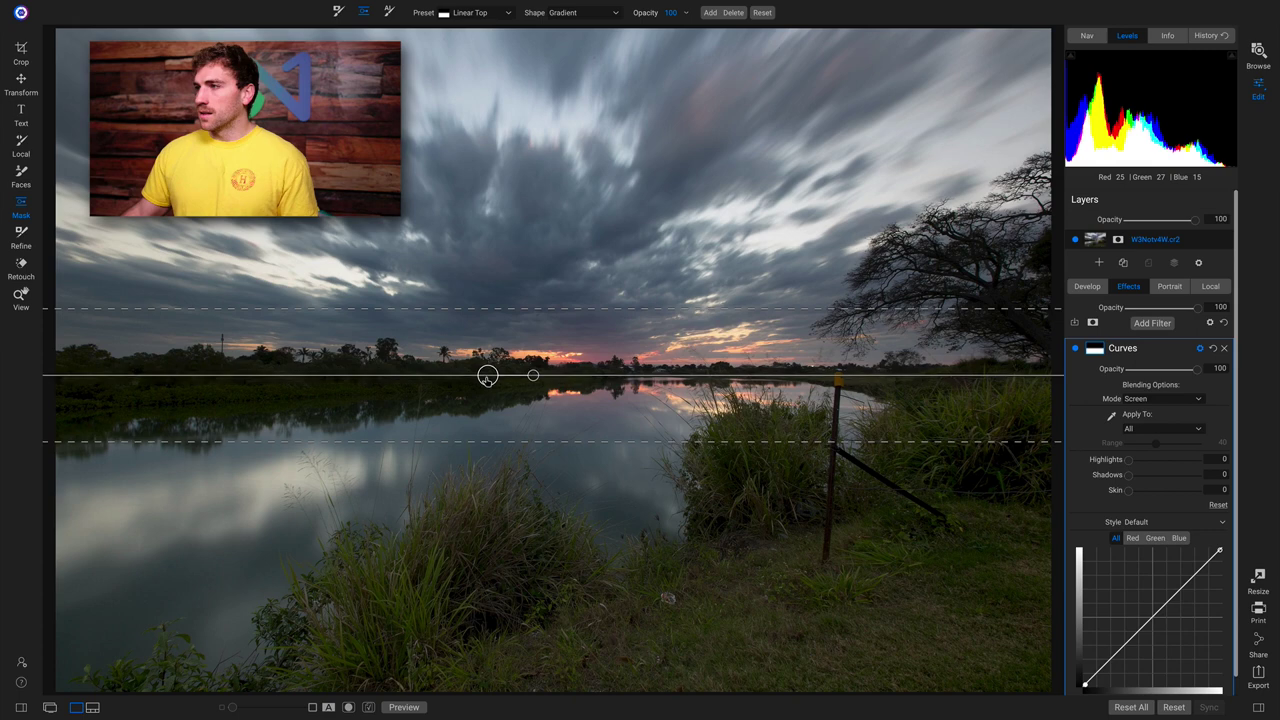
{"action": "left_click_drag", "start_coordinate": [489, 308], "coordinate": [488, 270]}
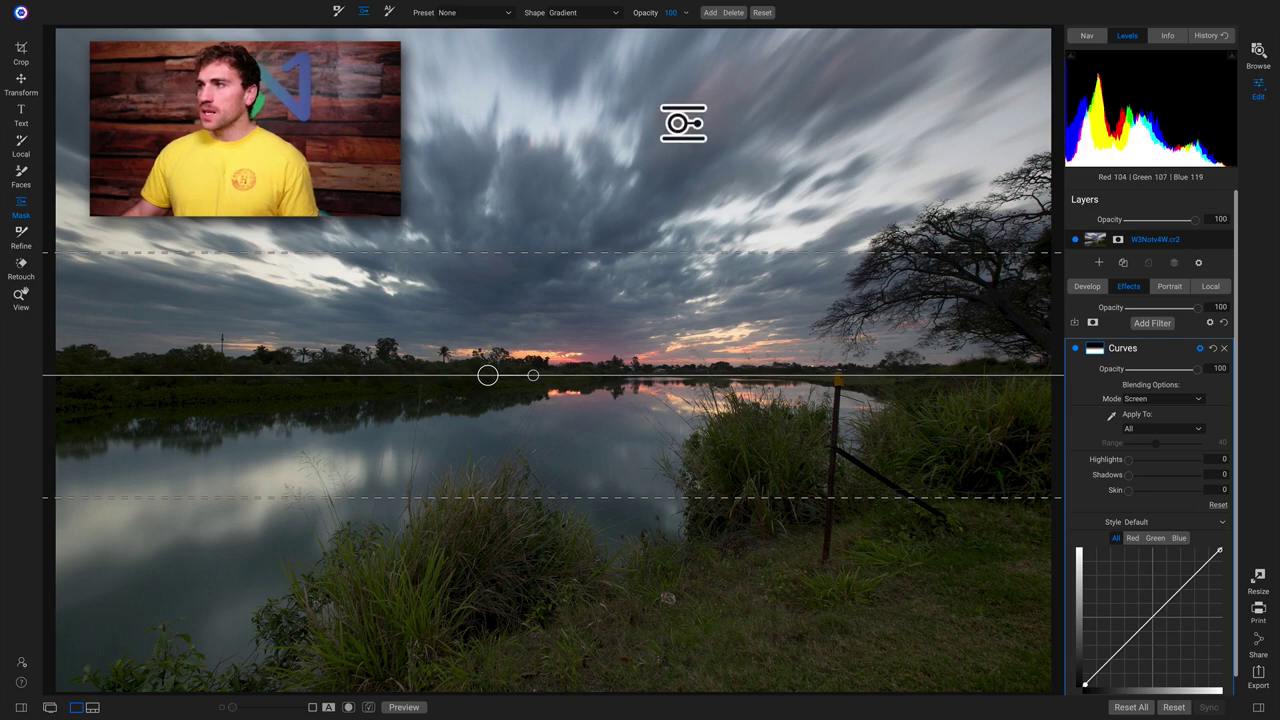
{"action": "left_click", "coordinate": [1075, 349]}
{"action": "left_click", "coordinate": [1075, 349]}
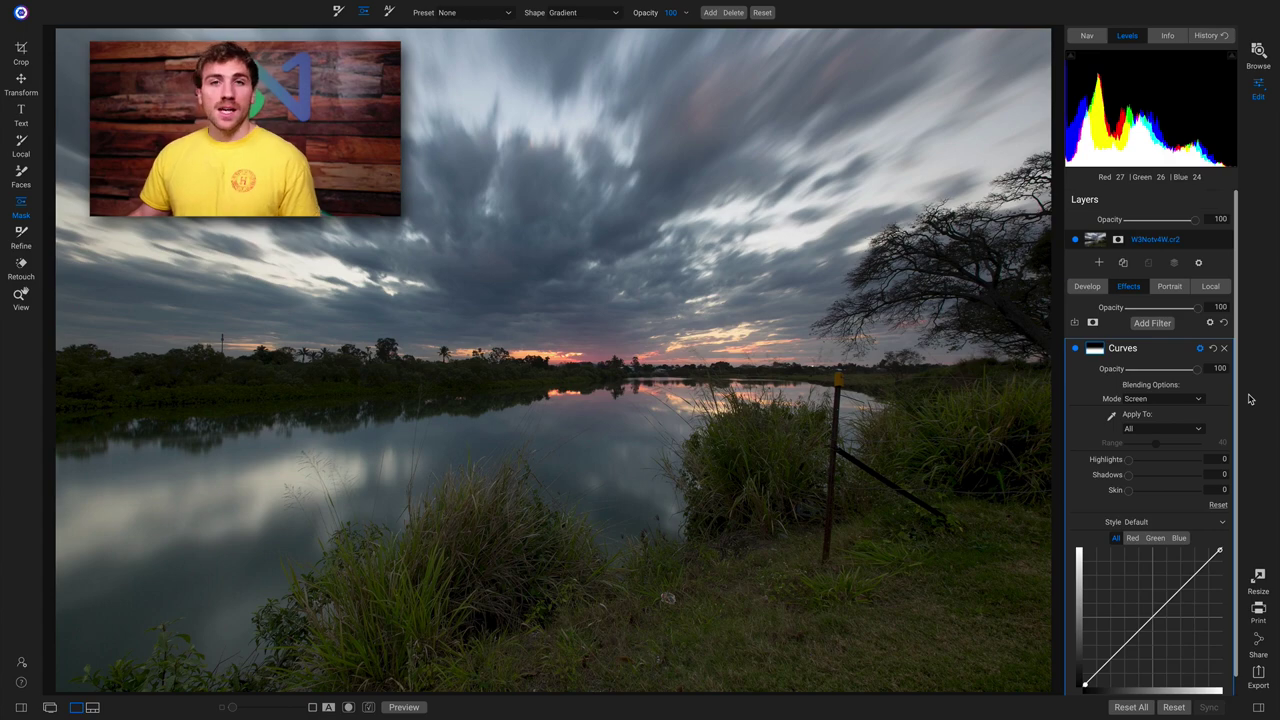
Step: Lift the curve's lower part and raise an upper point to about 167/200
{"action": "scroll", "coordinate": [1190, 427], "scroll_direction": "down", "scroll_amount": 1}
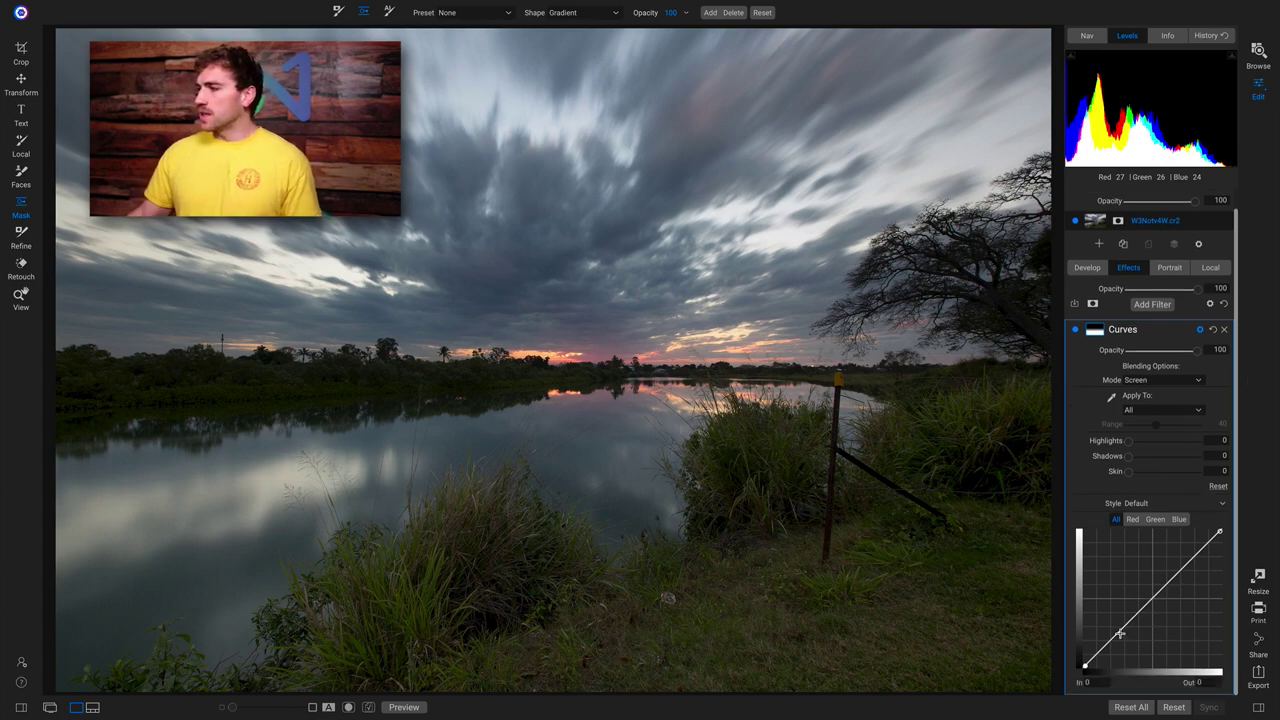
{"action": "mouse_move", "coordinate": [1120, 633]}
{"action": "left_mouse_down"}
{"action": "mouse_move", "coordinate": [1110, 612]}
{"action": "mouse_move", "coordinate": [1120, 628]}
{"action": "mouse_move", "coordinate": [1114, 610]}
{"action": "mouse_move", "coordinate": [1136, 628]}
{"action": "mouse_move", "coordinate": [1132, 618]}
{"action": "left_mouse_up"}
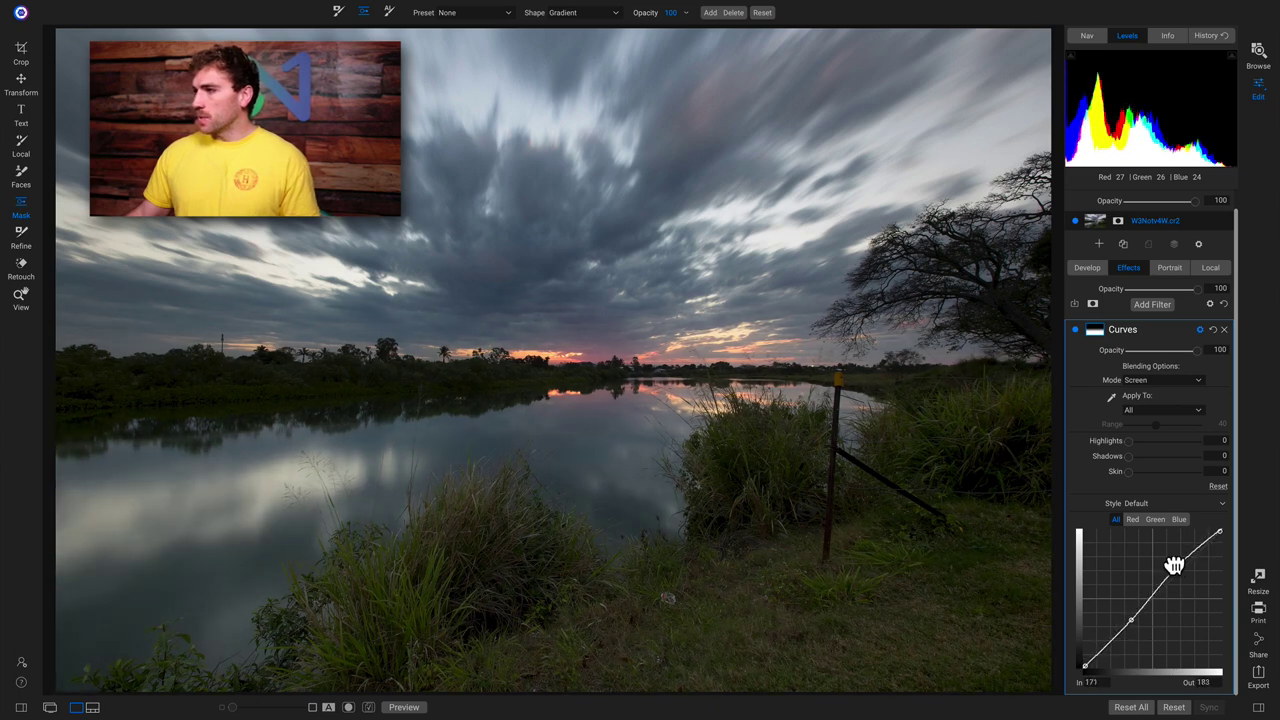
{"action": "left_click_drag", "start_coordinate": [1174, 566], "coordinate": [1173, 559]}
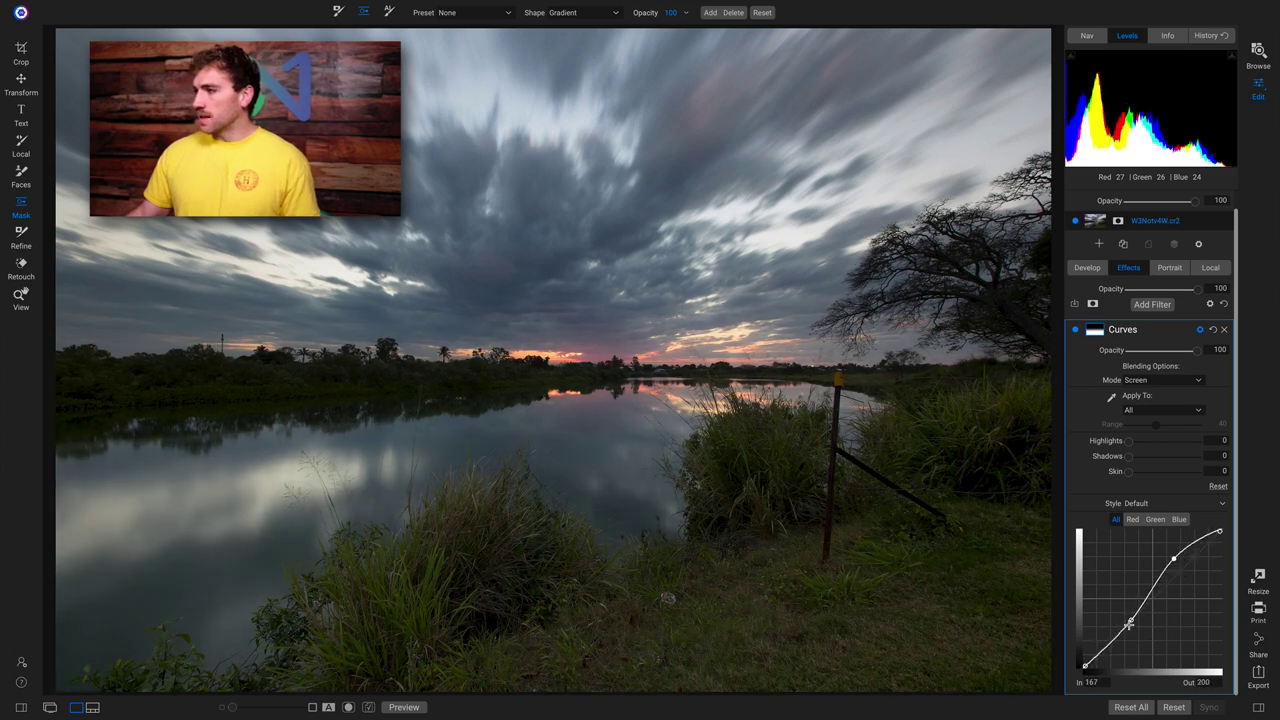